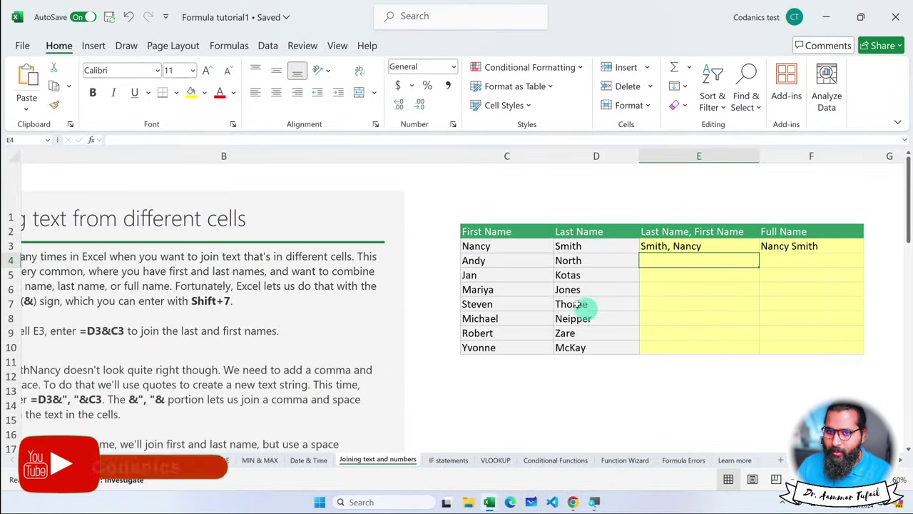
- Return to the worksheet, clear a stray ampersand from E4, and review row 3's names and F3's formula
click(20, 43)
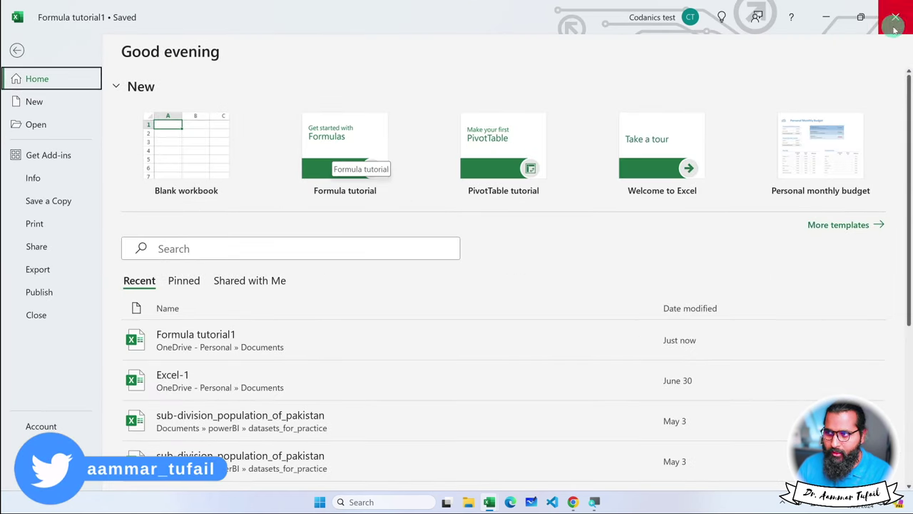
click(18, 52)
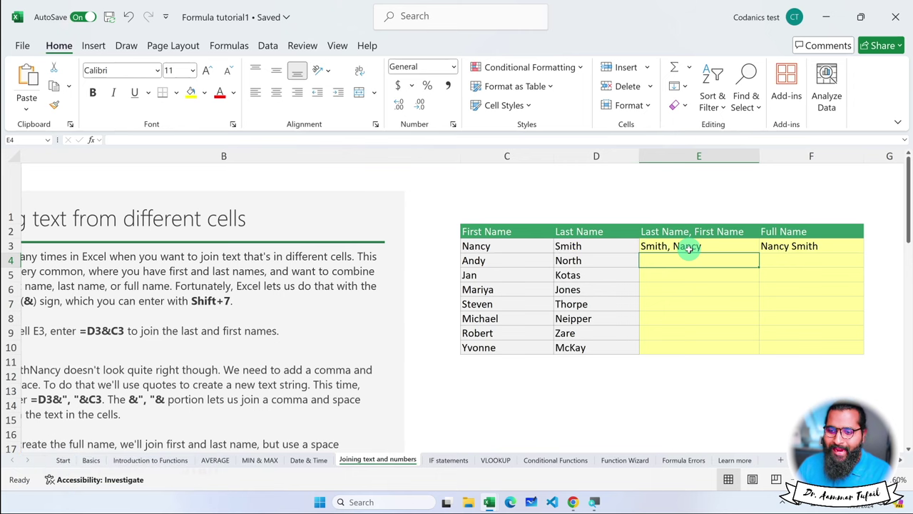
text(&)
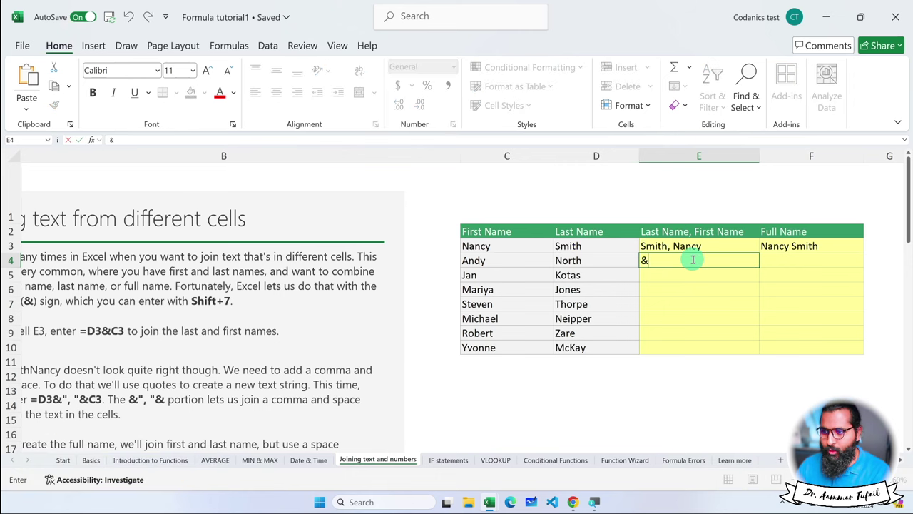
double_click(643, 262)
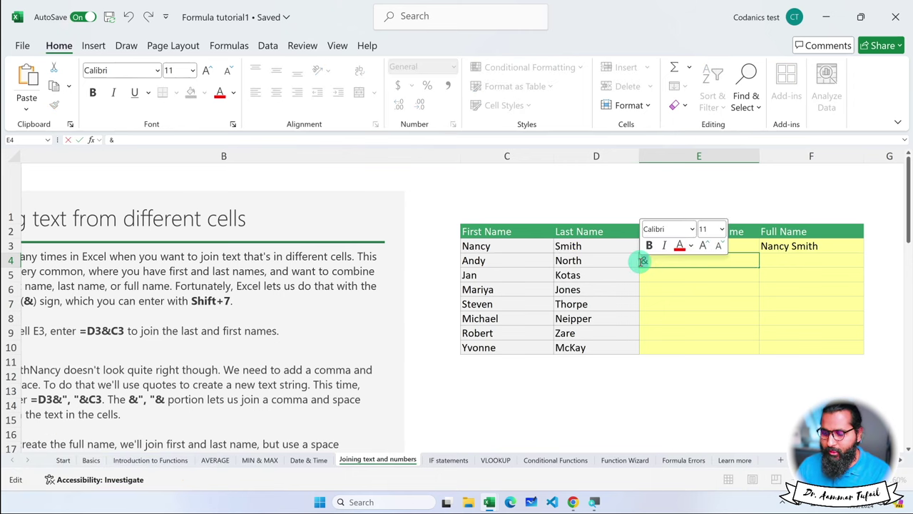
key(BackSpace)
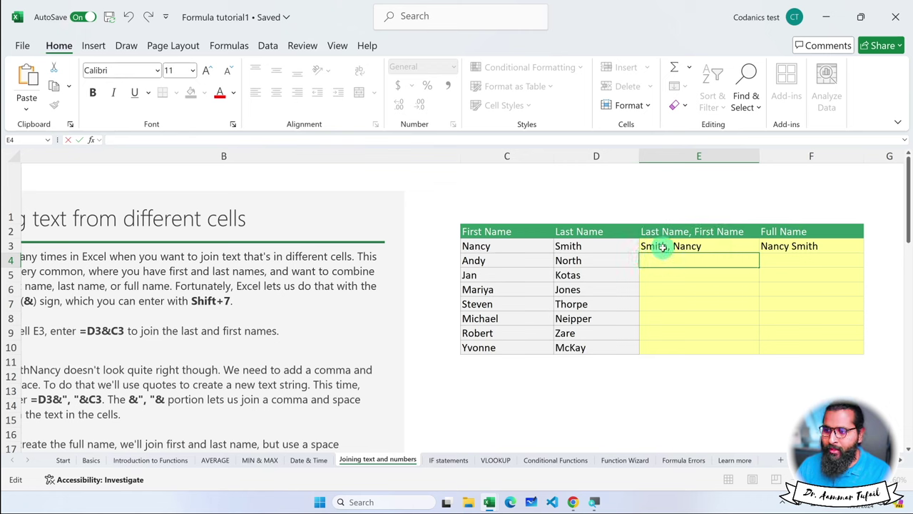
click(502, 245)
click(568, 245)
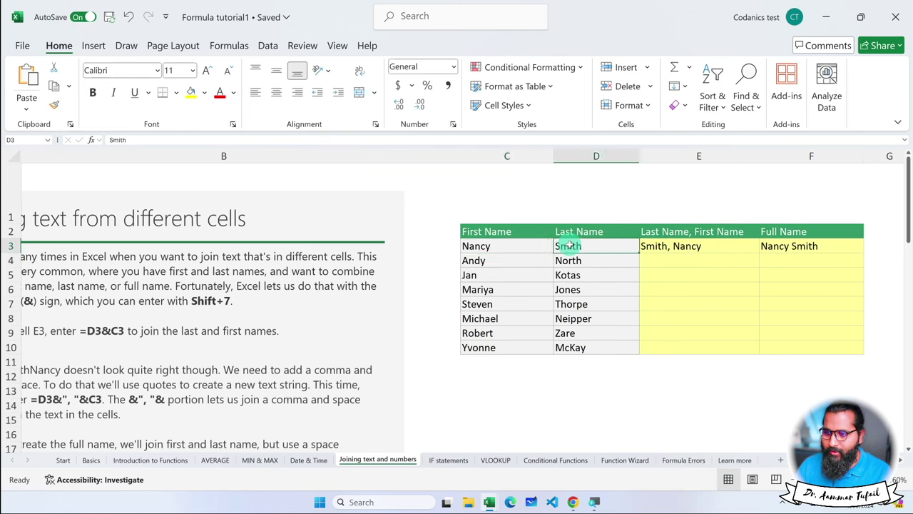
click(784, 246)
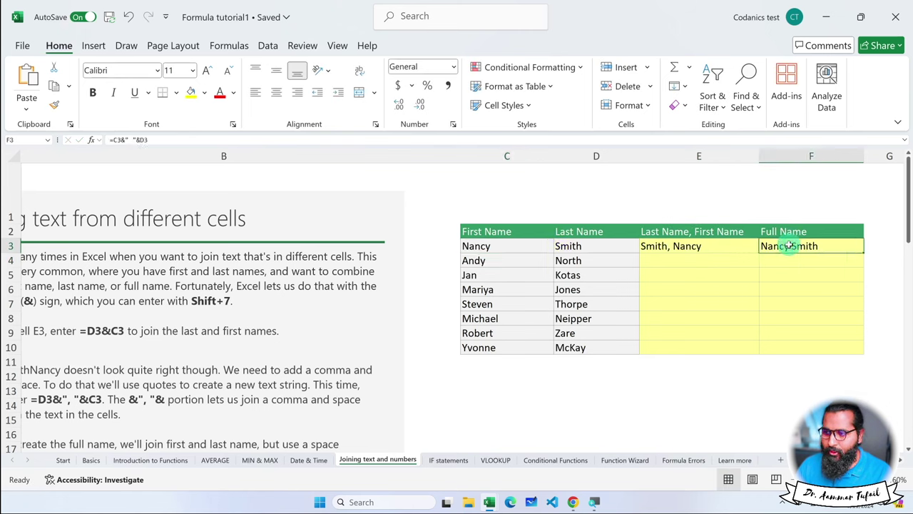
click(703, 261)
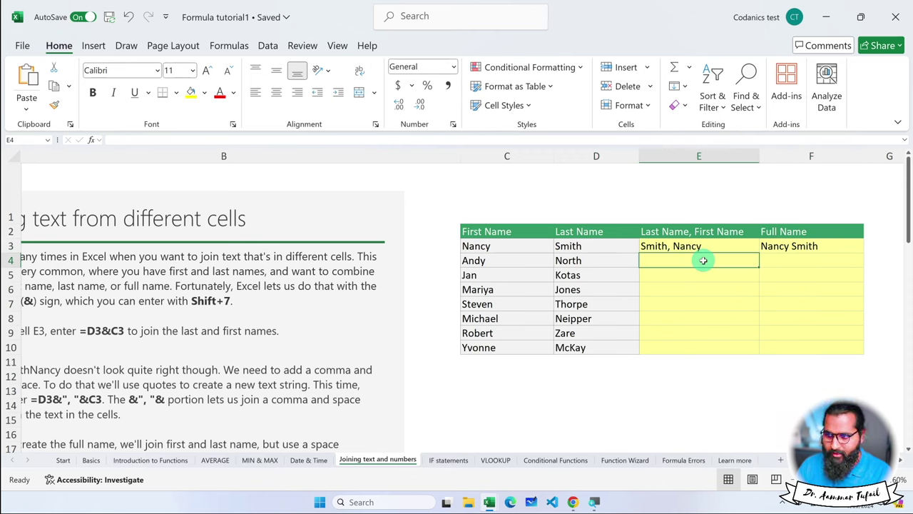
text(=)
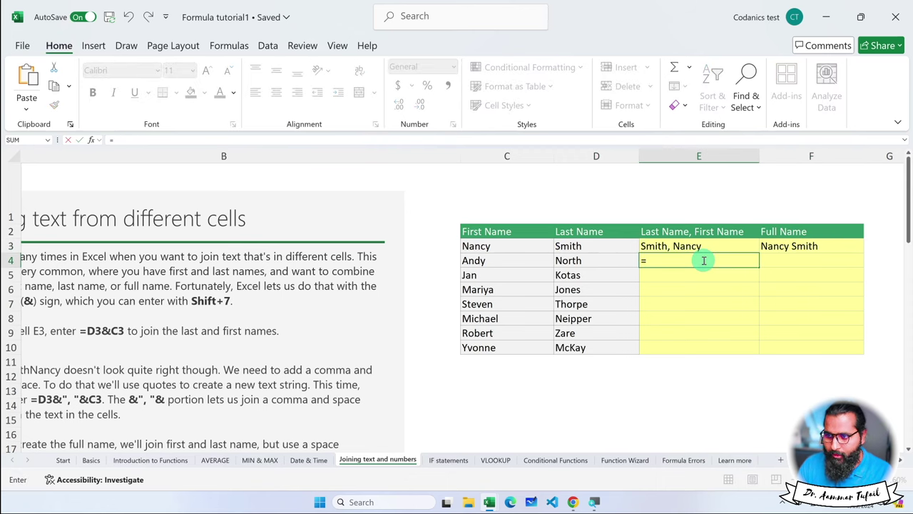
click(514, 261)
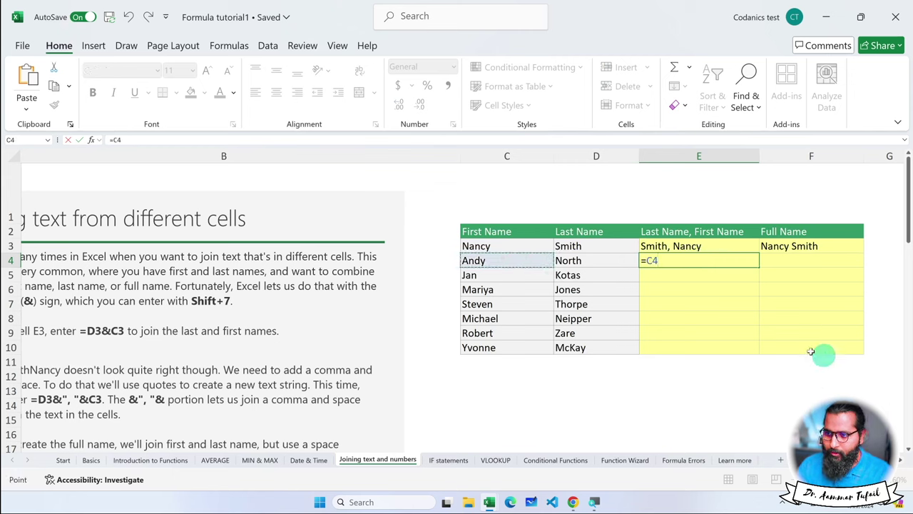
click(587, 260)
key(Return)
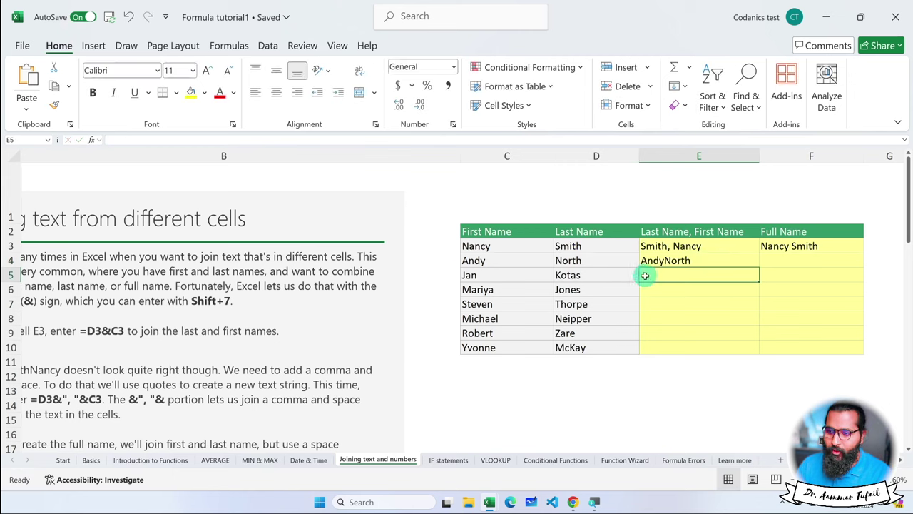
- Compare E4's formula with F3's full-name formula =C3&" "&D3
double_click(671, 261)
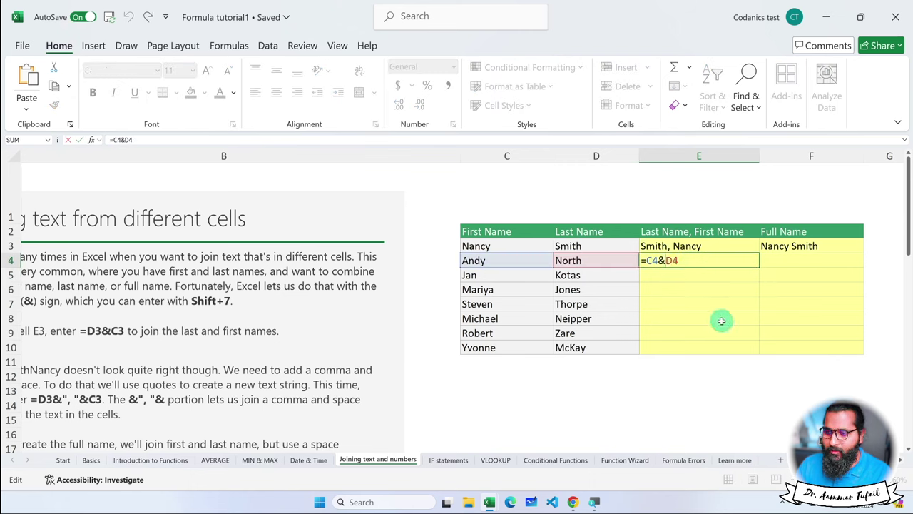
key(Escape)
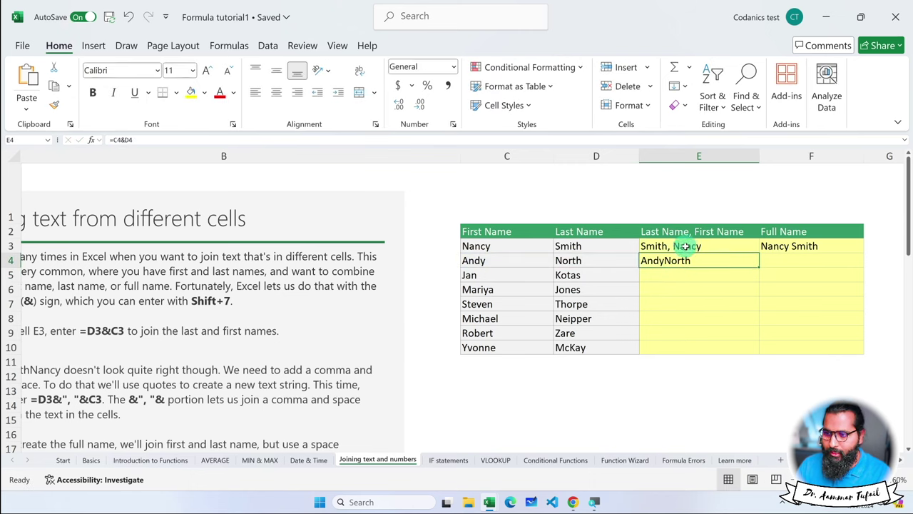
click(782, 245)
double_click(785, 245)
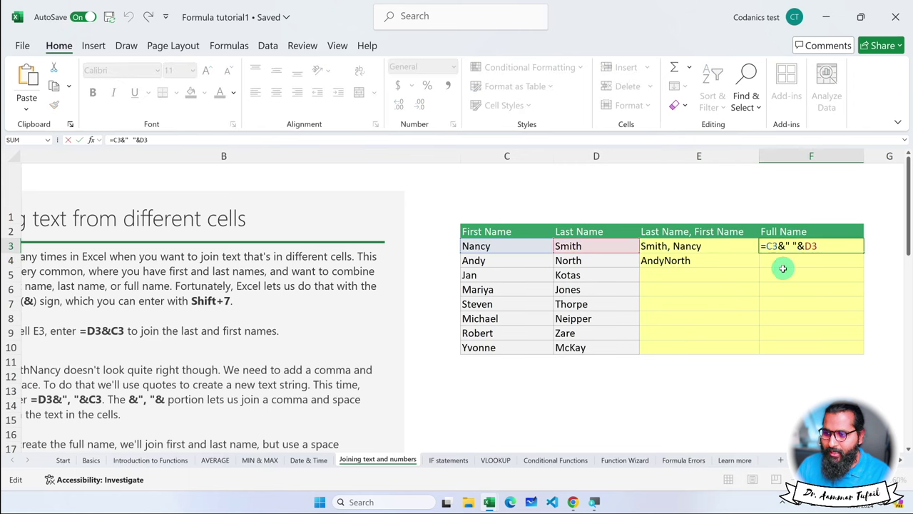
key(Escape)
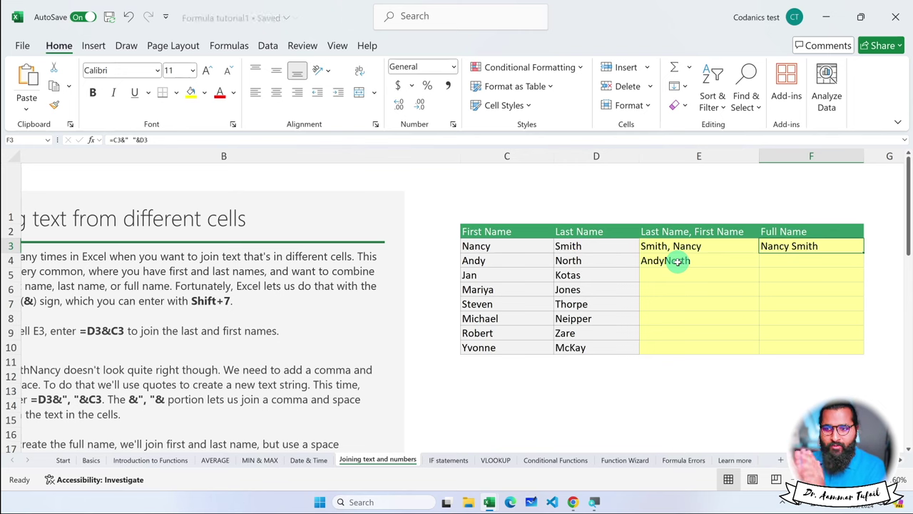
click(675, 261)
double_click(645, 261)
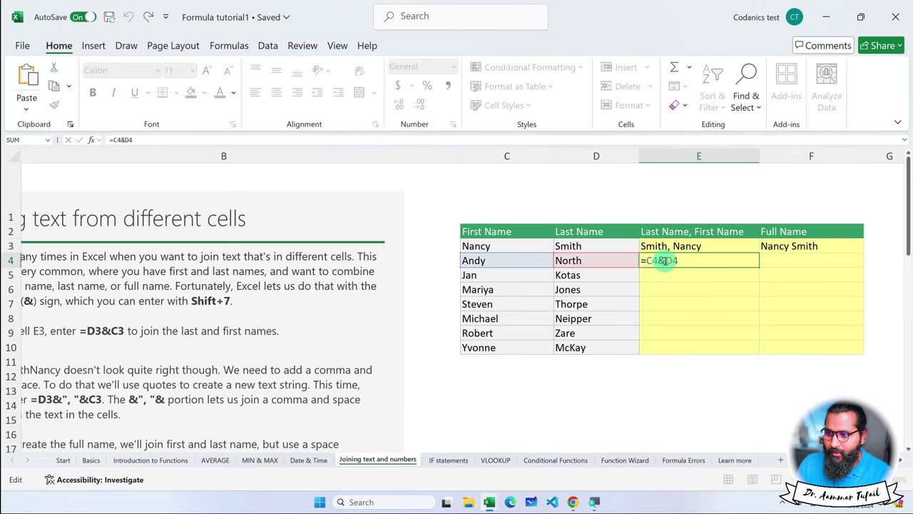
key(Return)
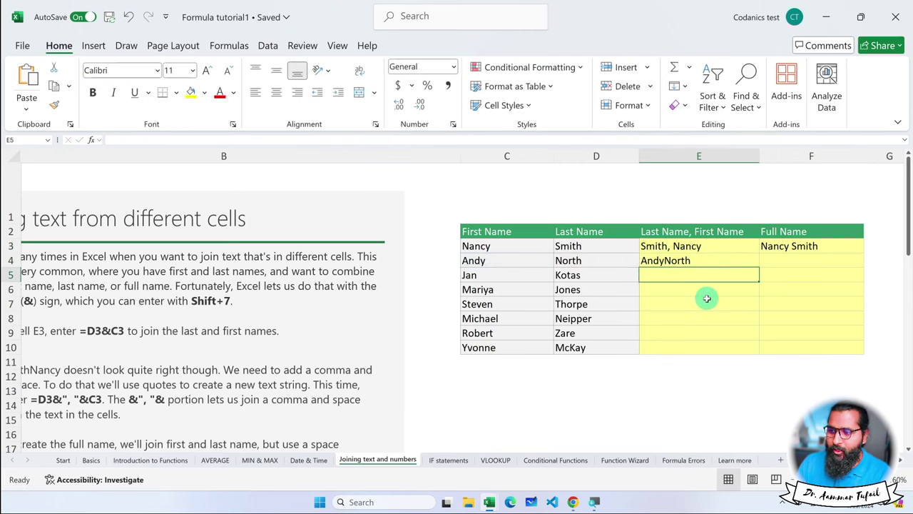
double_click(663, 261)
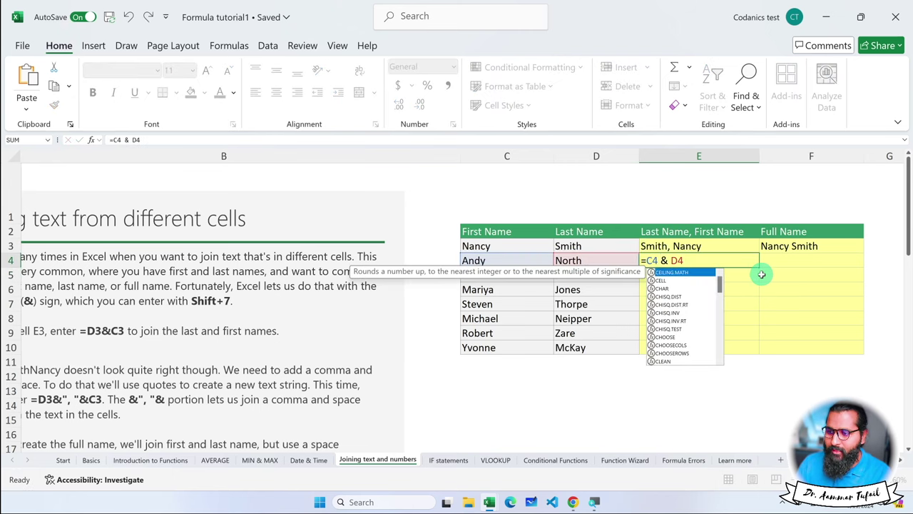
key(Return)
double_click(662, 260)
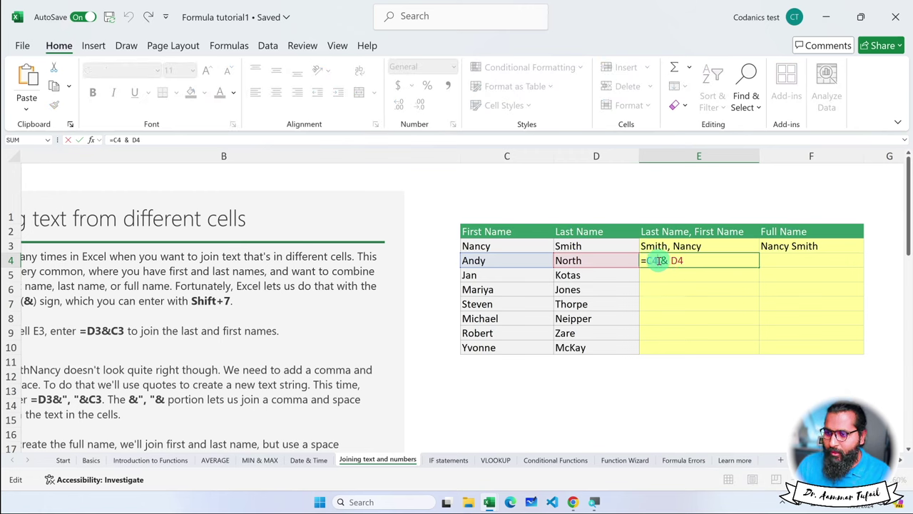
text("")
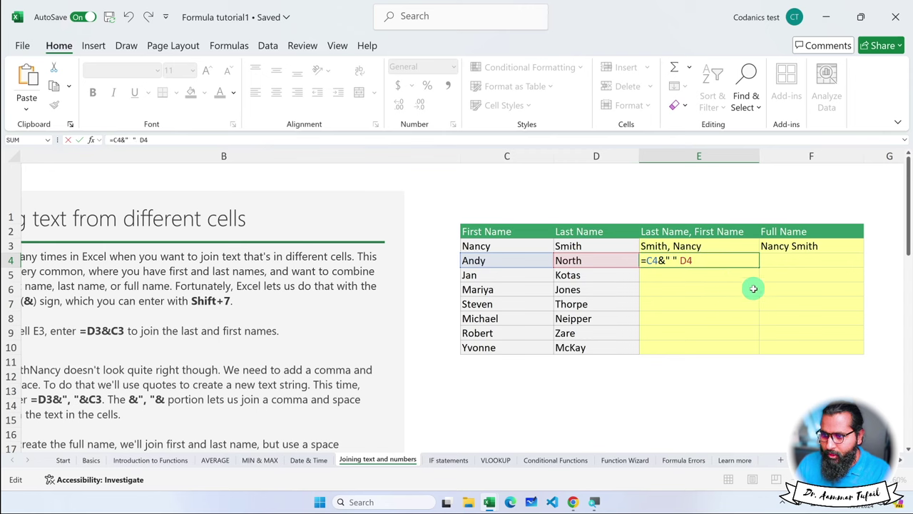
text(&)
key(Return)
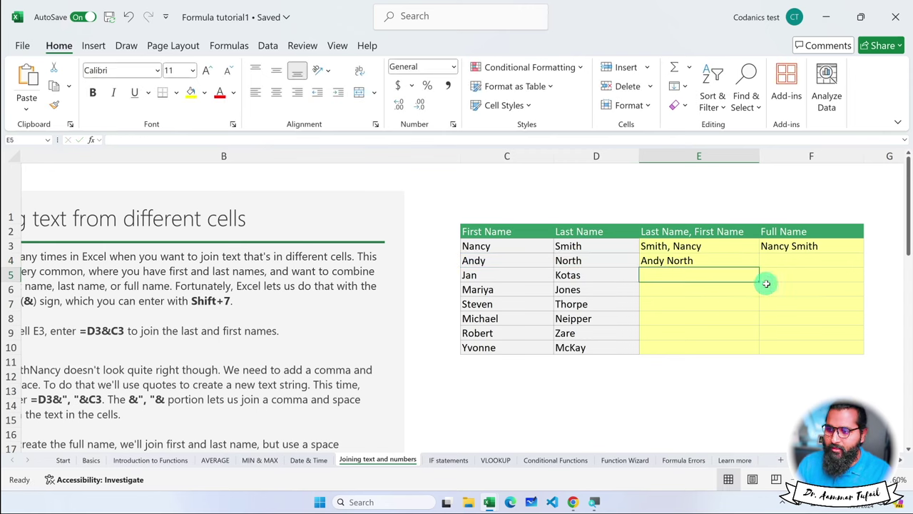
- Add a comma to E4's separator so it reads Andy, North
click(662, 261)
double_click(665, 261)
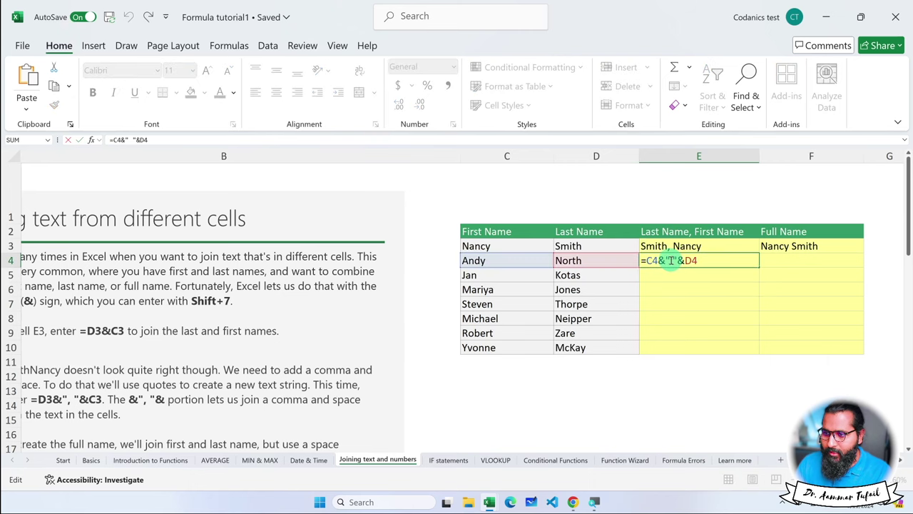
text(,)
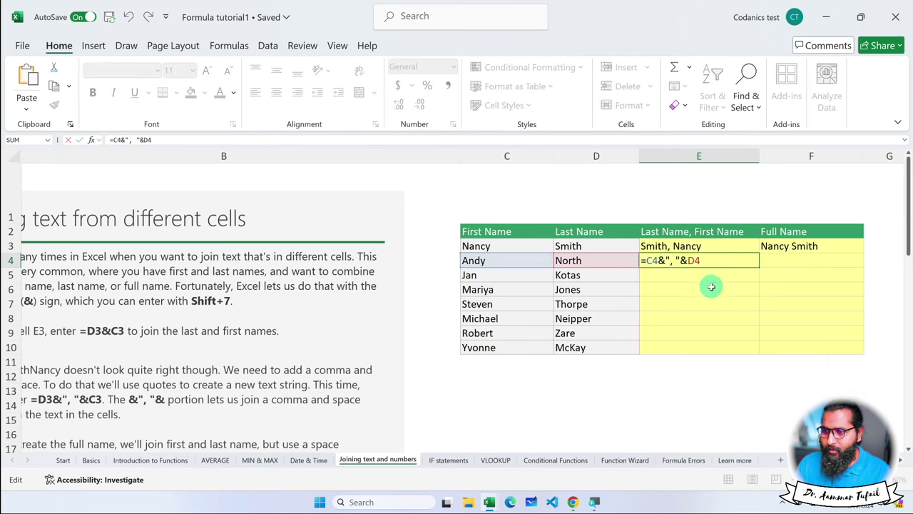
key(Return)
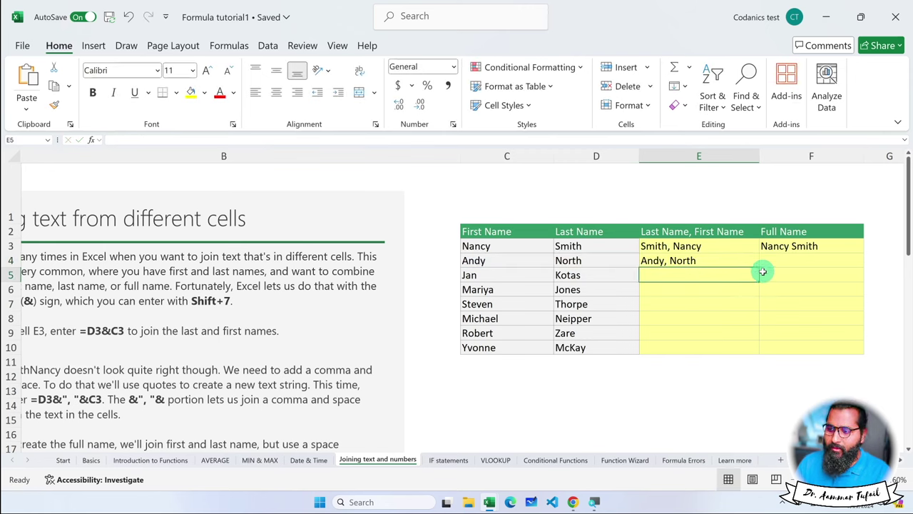
click(793, 260)
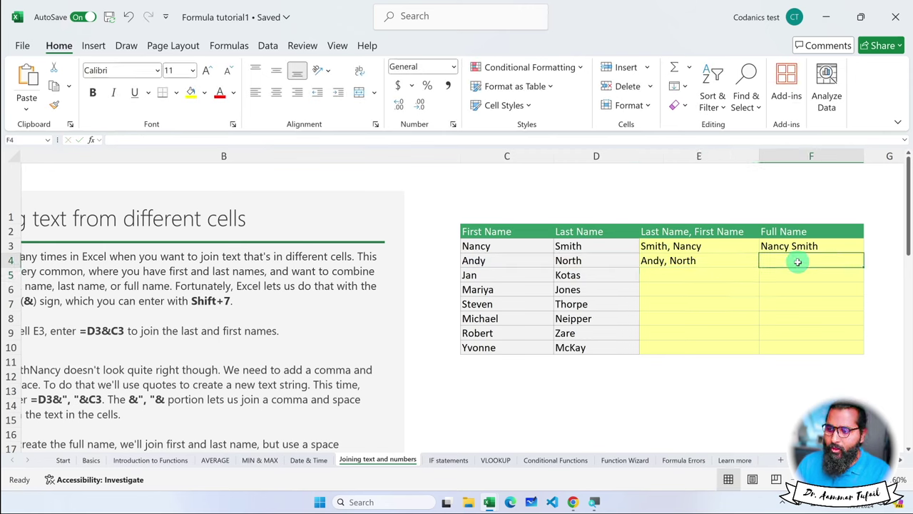
click(710, 260)
click(776, 264)
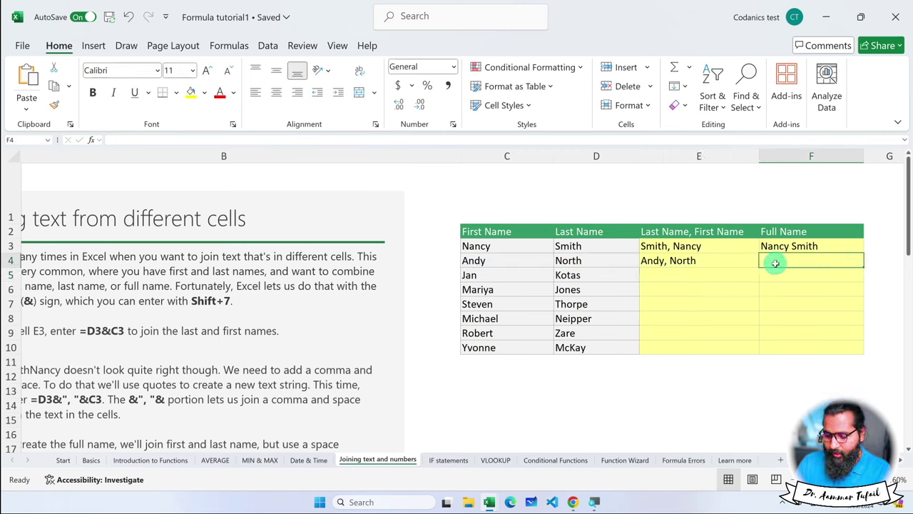
text(=)
click(489, 263)
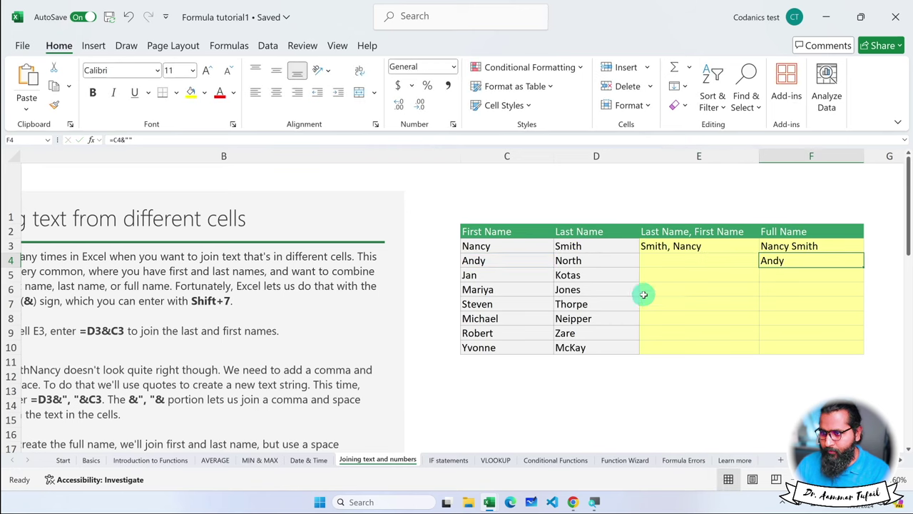
double_click(812, 261)
text(&)
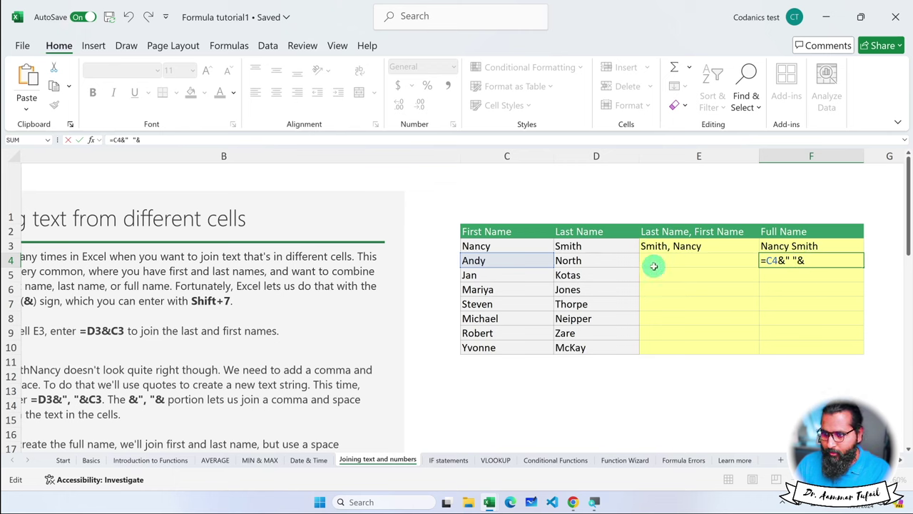
click(625, 261)
key(Return)
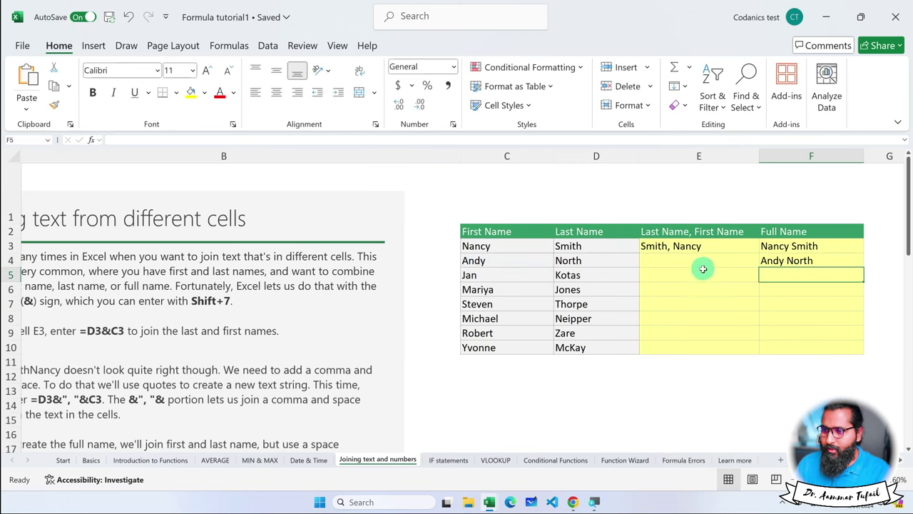
- Start editing E4, cancel an accidental overwrite of C4, and return to E4
double_click(700, 260)
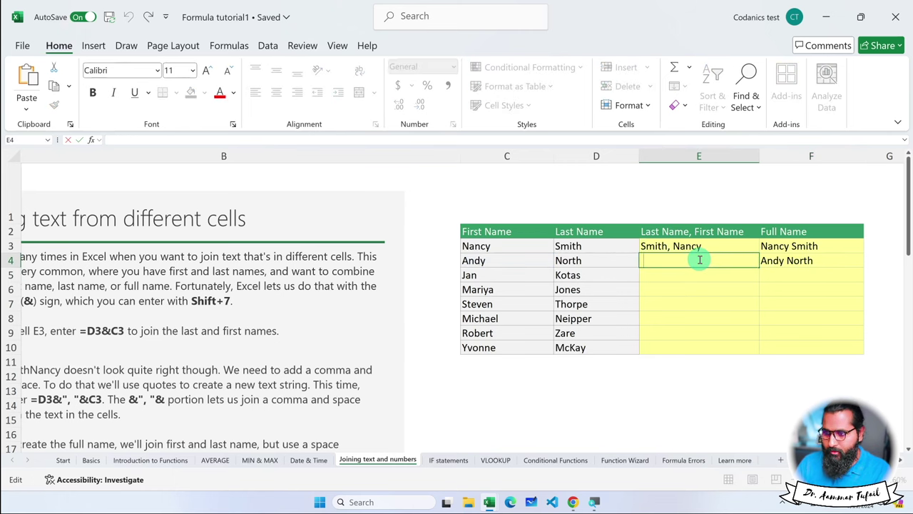
text(=)
click(519, 258)
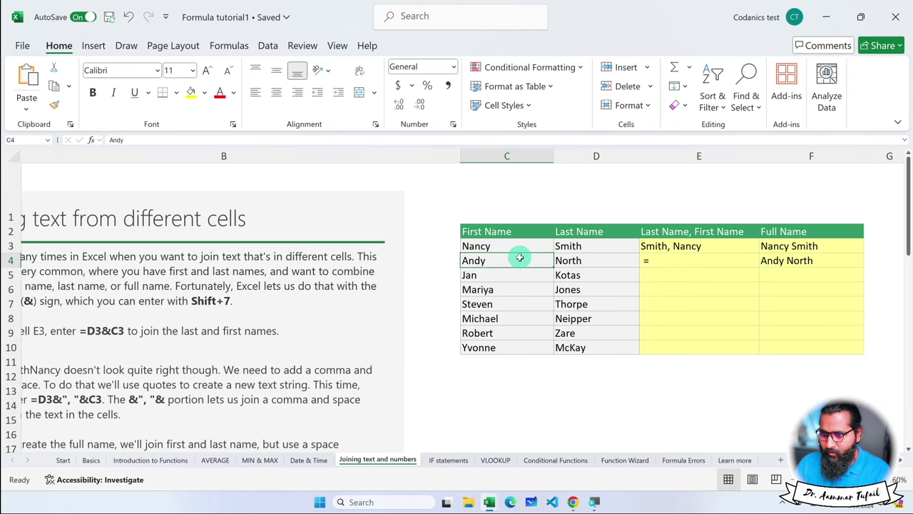
text(&)
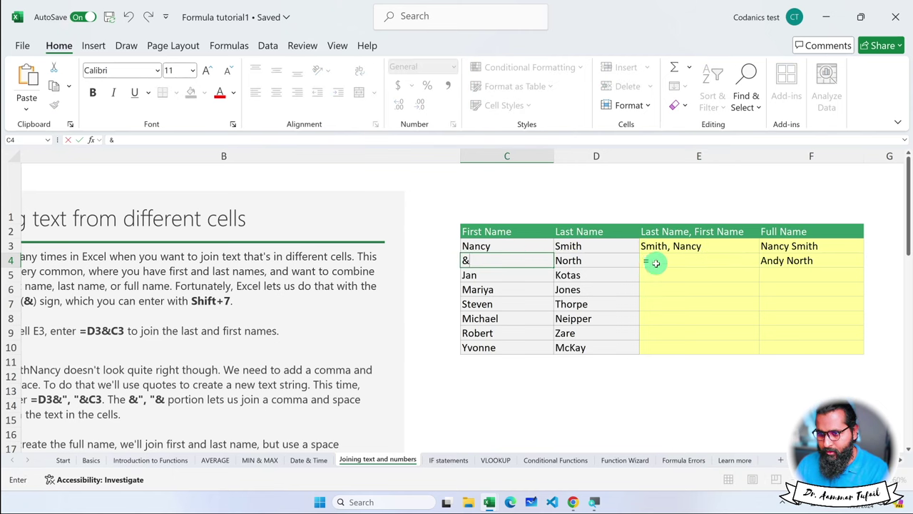
key(Escape)
double_click(670, 261)
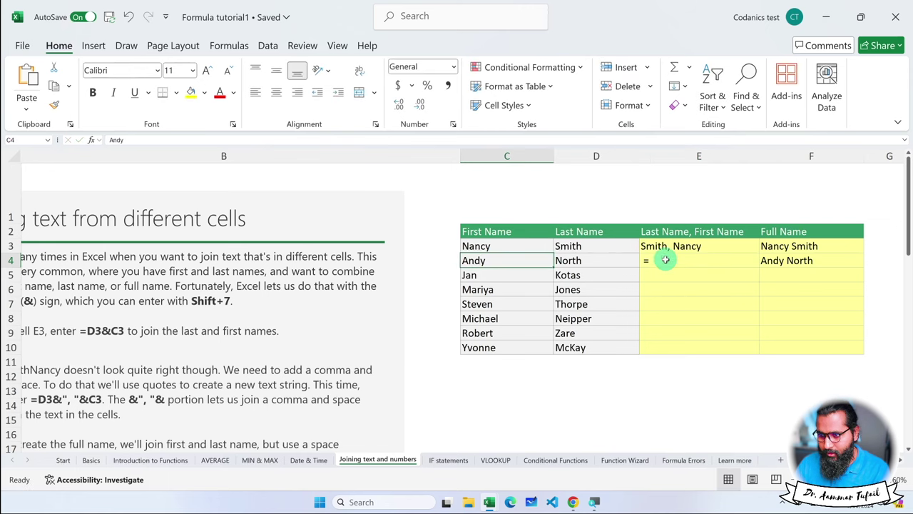
- Rebuild E4 as =C4&", "&D4 so it reads Andy, North
double_click(690, 261)
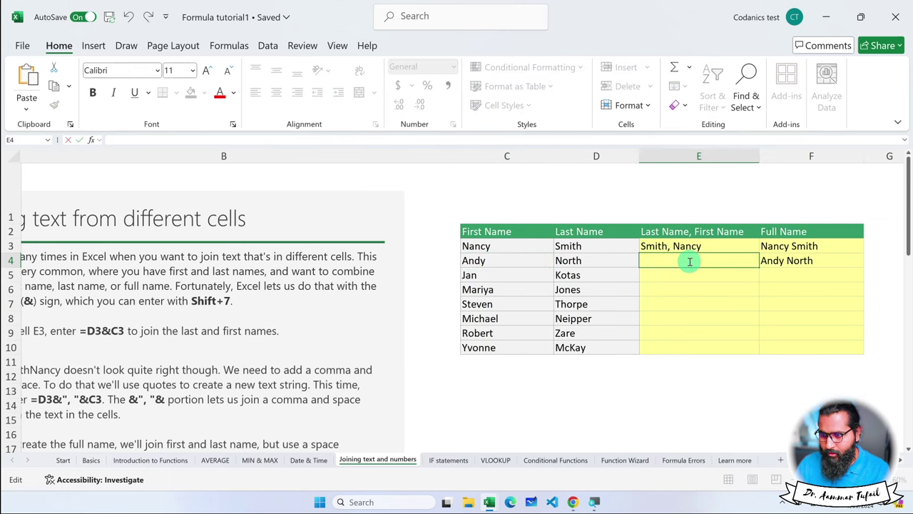
text(=)
click(525, 261)
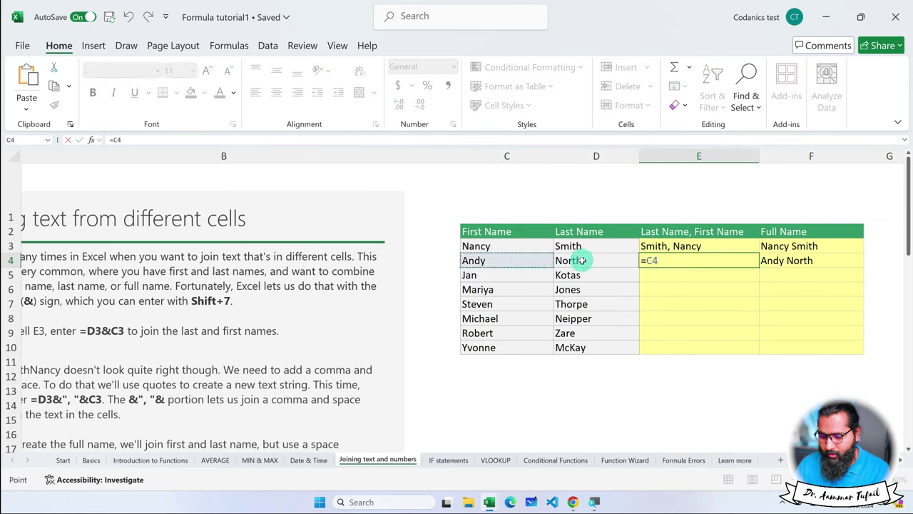
text(&)
click(603, 260)
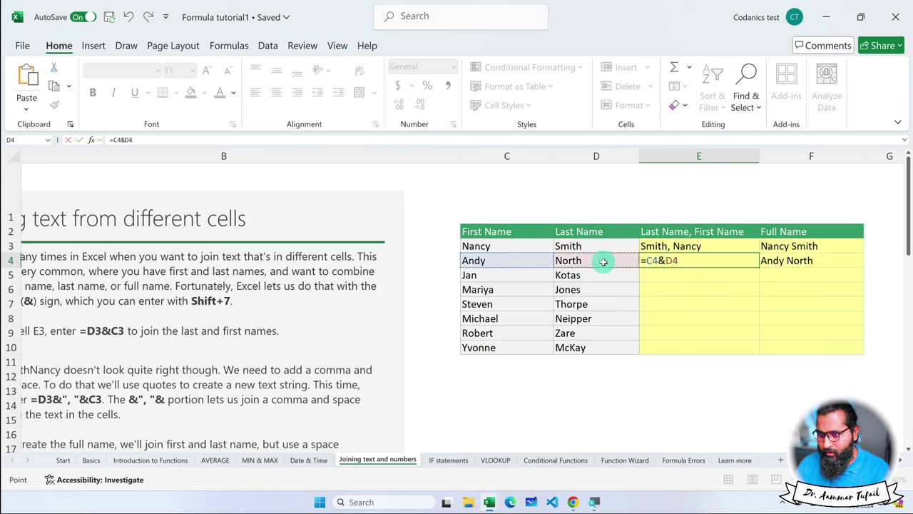
click(686, 260)
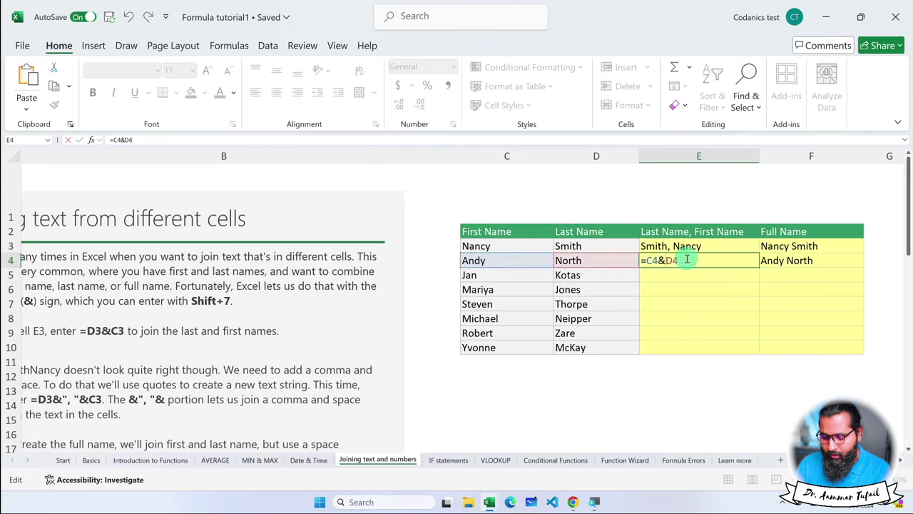
text(&)
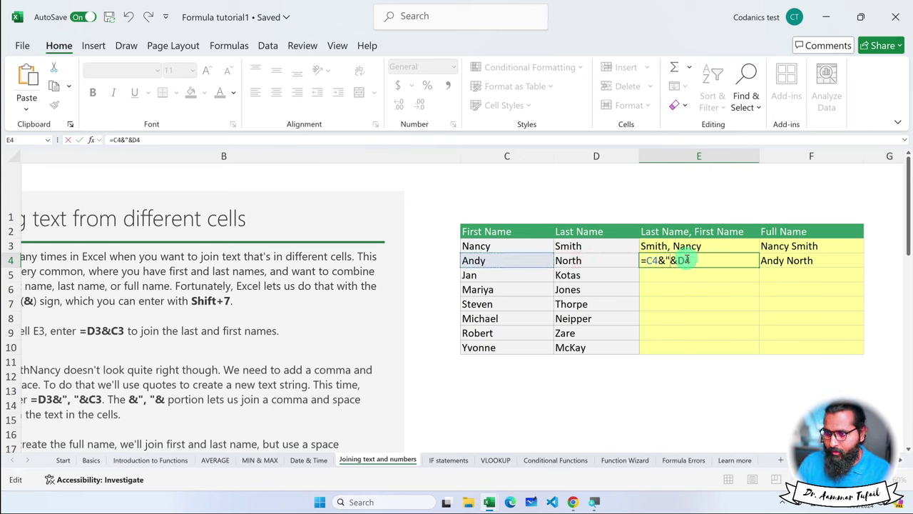
text(")
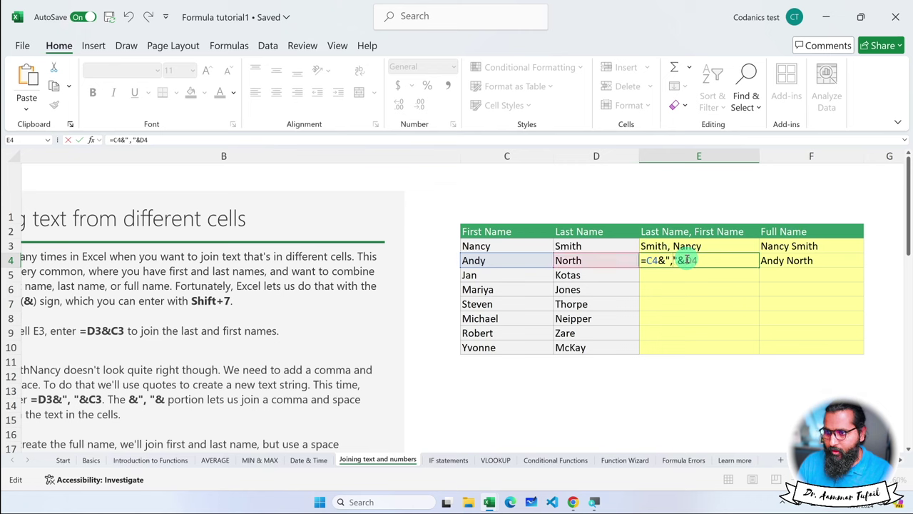
key(Return)
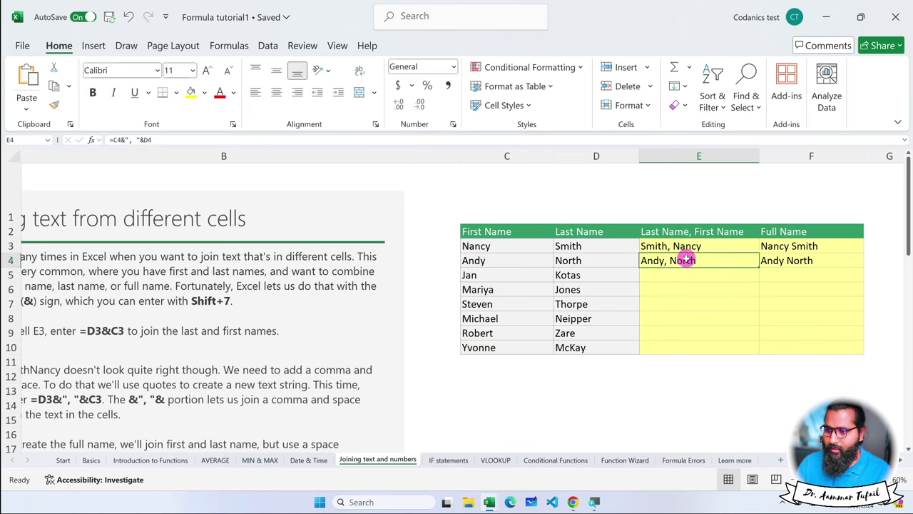
- Fill the E4:F4 name formulas down to row 10 (Yvonne) and scroll to the date tables
mouse_move(685, 258)
mouse_down()
mouse_move(810, 249)
mouse_move(847, 351)
mouse_up()
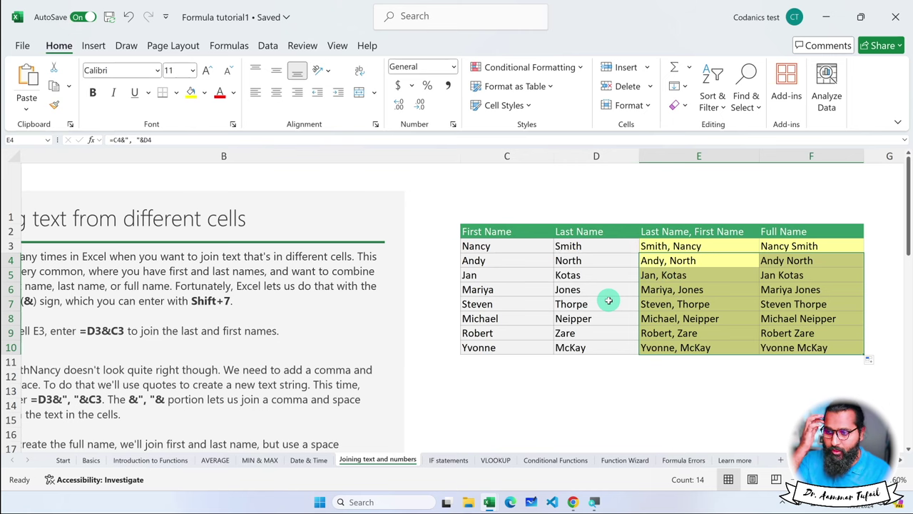
scroll(609, 300, down, 1)
scroll(610, 302, down, 3)
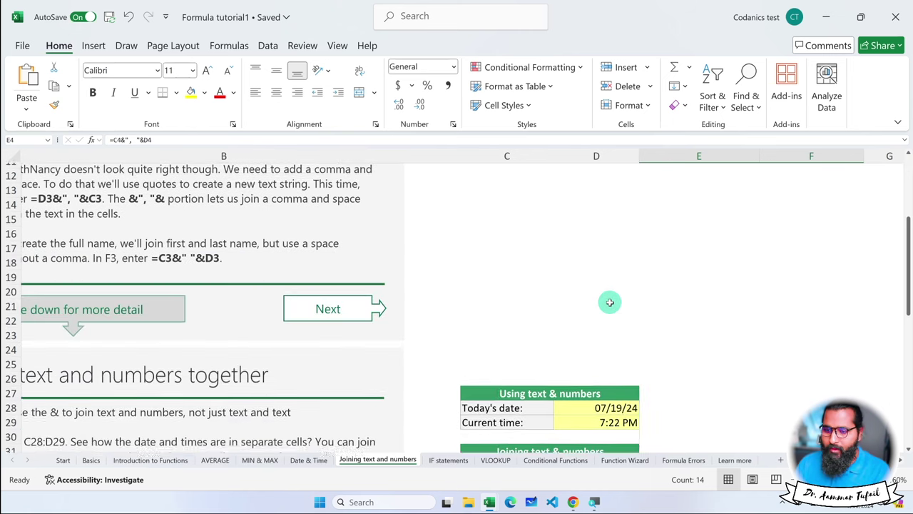
scroll(608, 302, down, 2)
scroll(607, 302, down, 1)
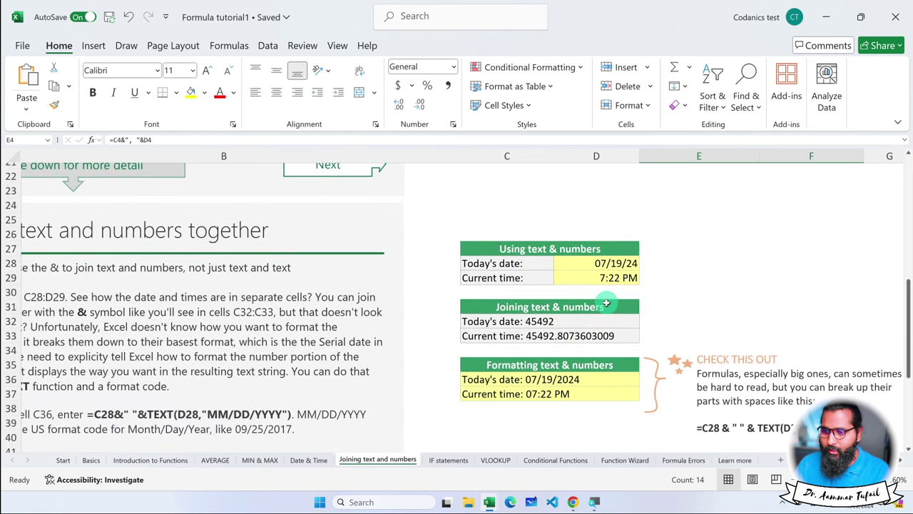
- Enter =C28&" "&D28 in D32, joining the Today's date label with its value
click(503, 264)
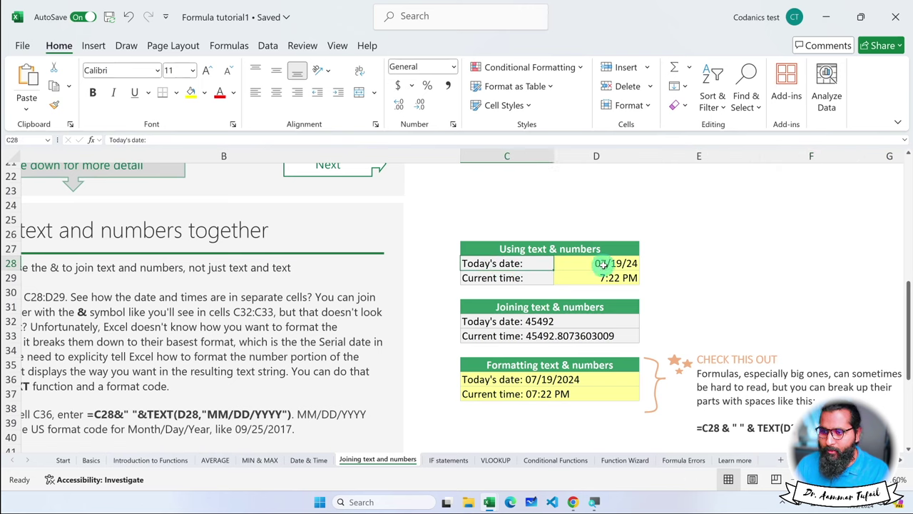
click(599, 264)
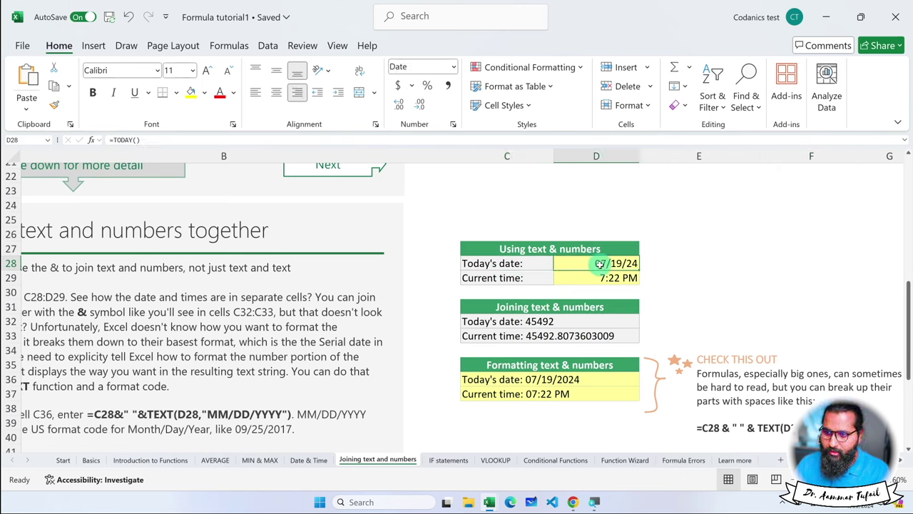
click(588, 321)
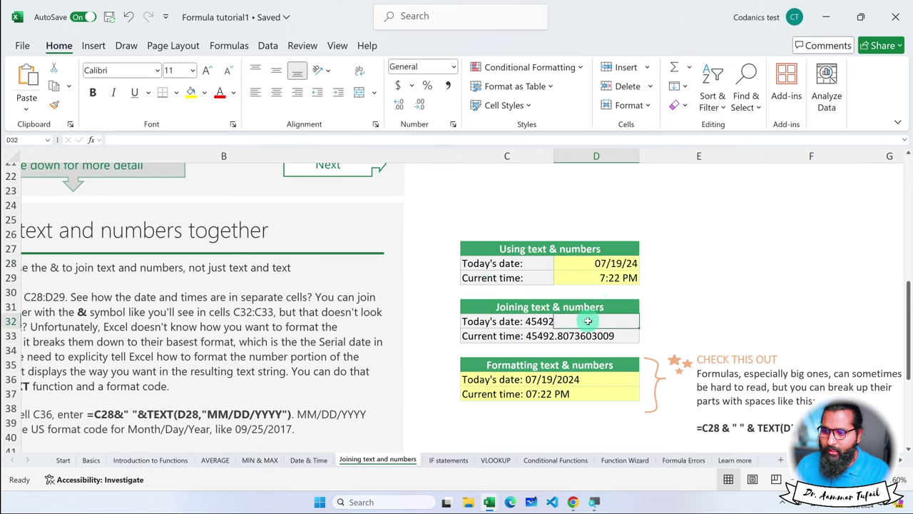
text(=)
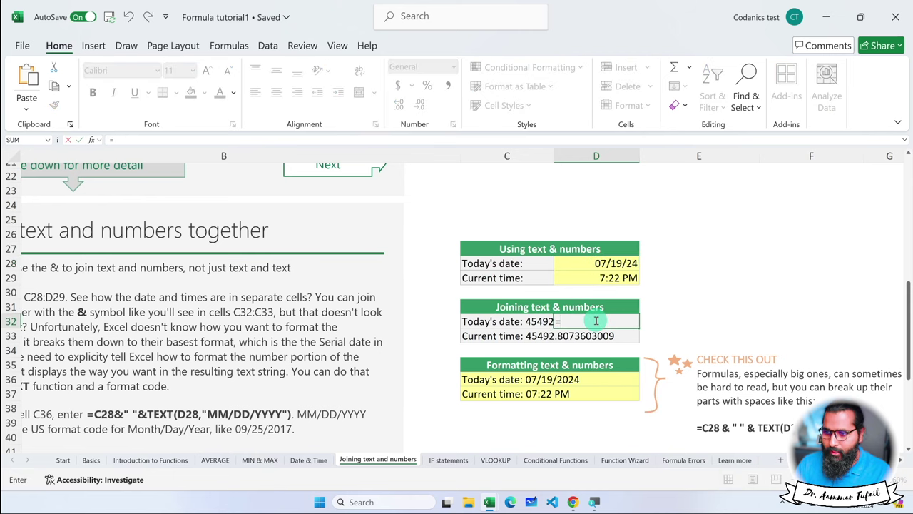
click(512, 264)
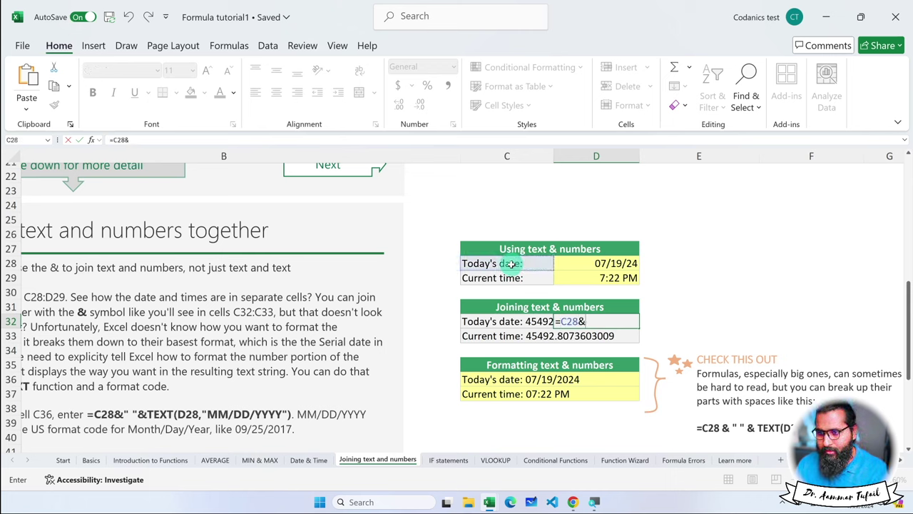
click(603, 263)
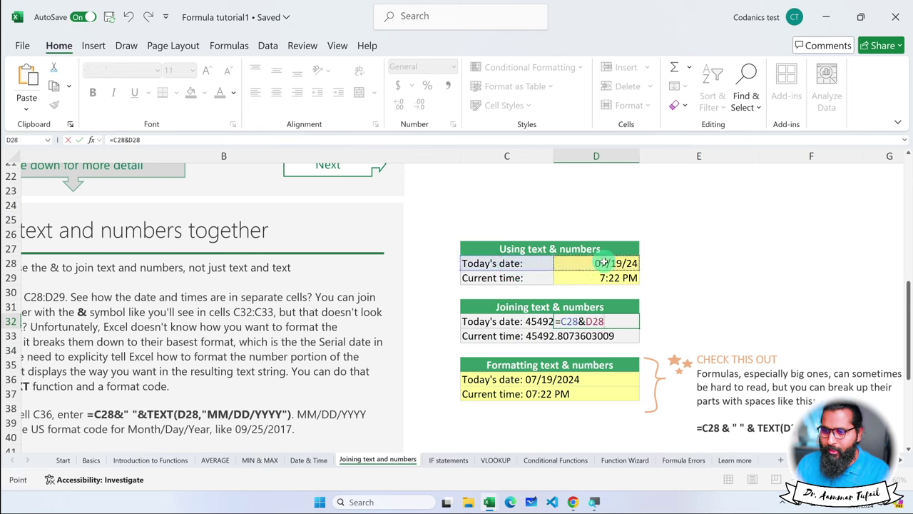
key(Return)
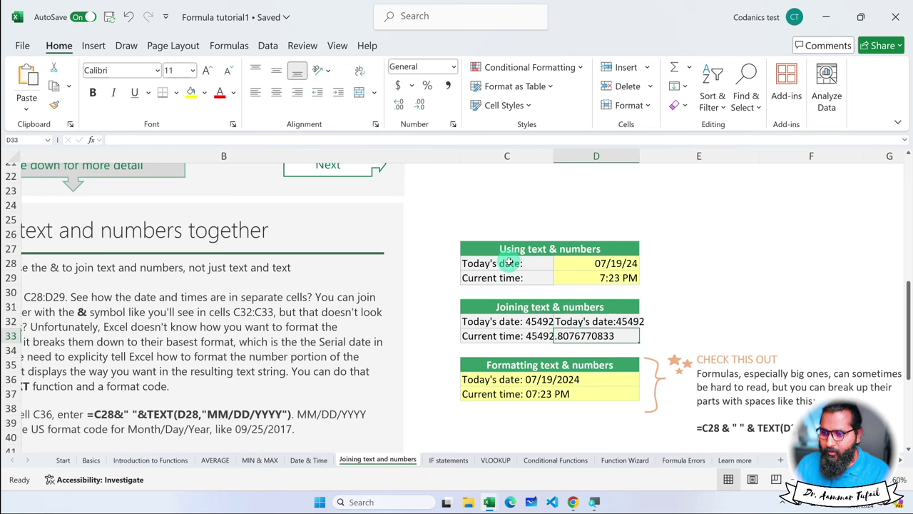
double_click(618, 322)
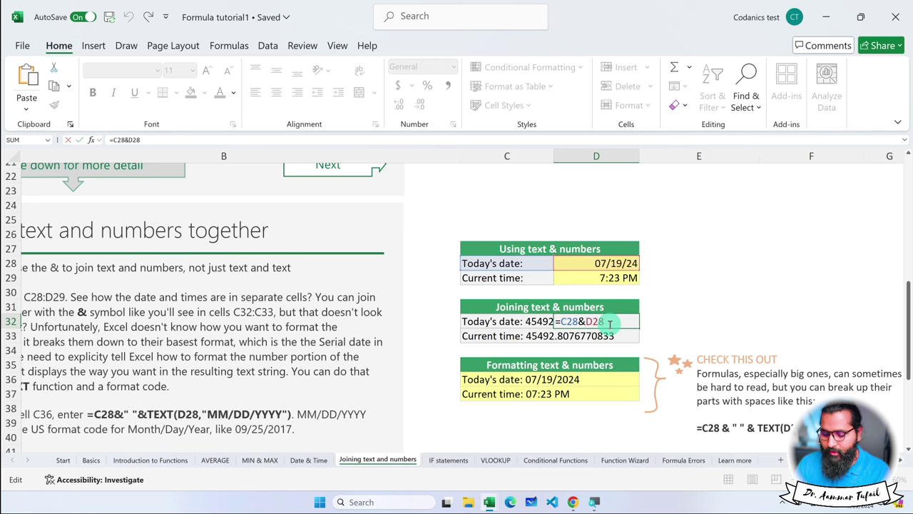
text(&"")
key(Return)
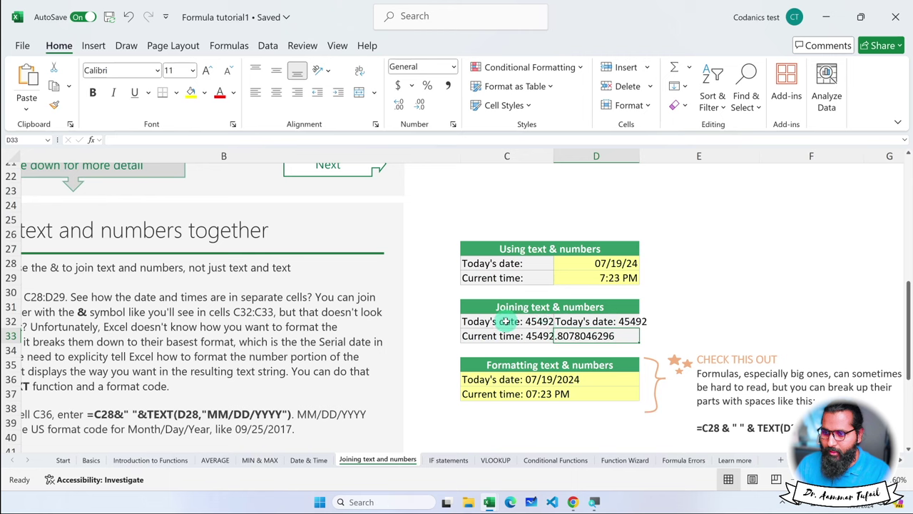
- Copy D32's formula to D33 for Current time, showing serial numbers like 45492.80
click(618, 321)
drag(639, 329, 606, 345)
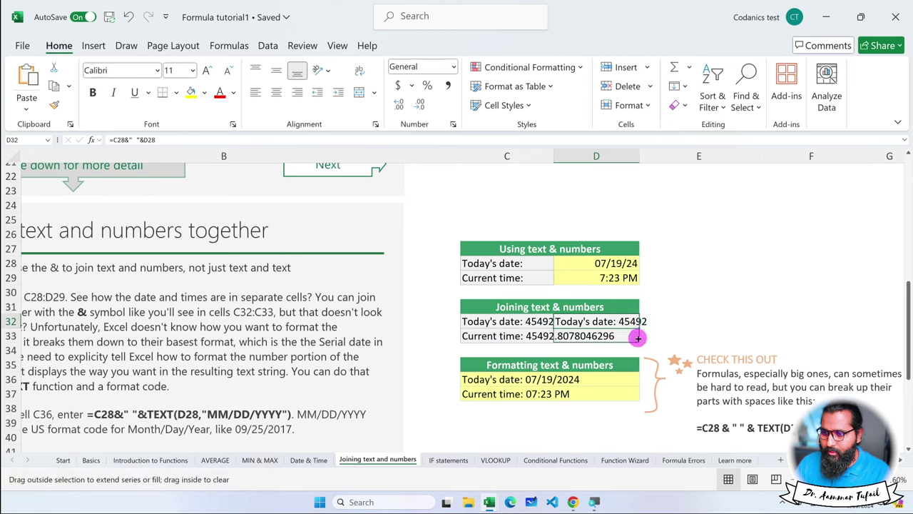
double_click(594, 335)
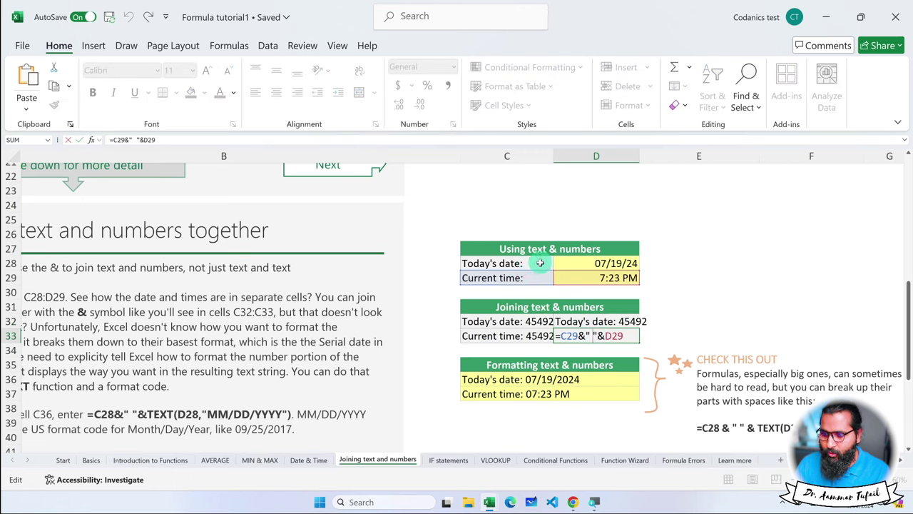
double_click(612, 336)
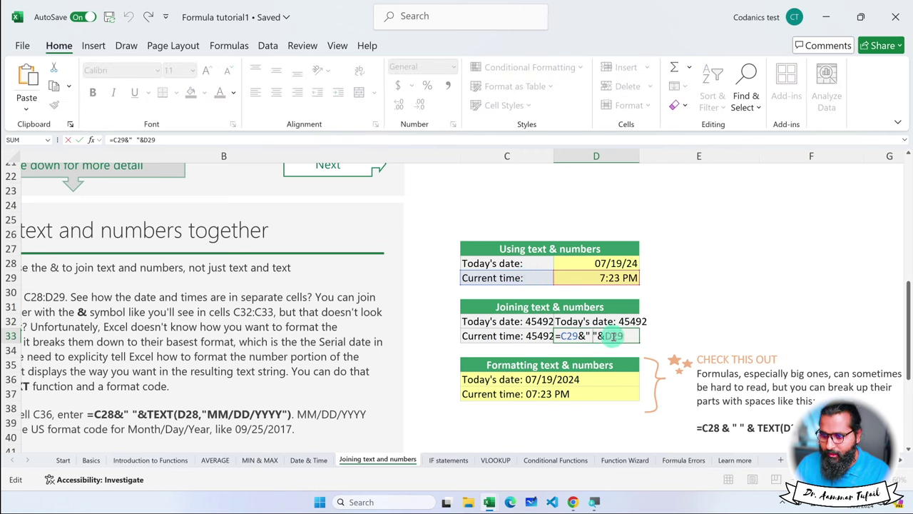
key(Return)
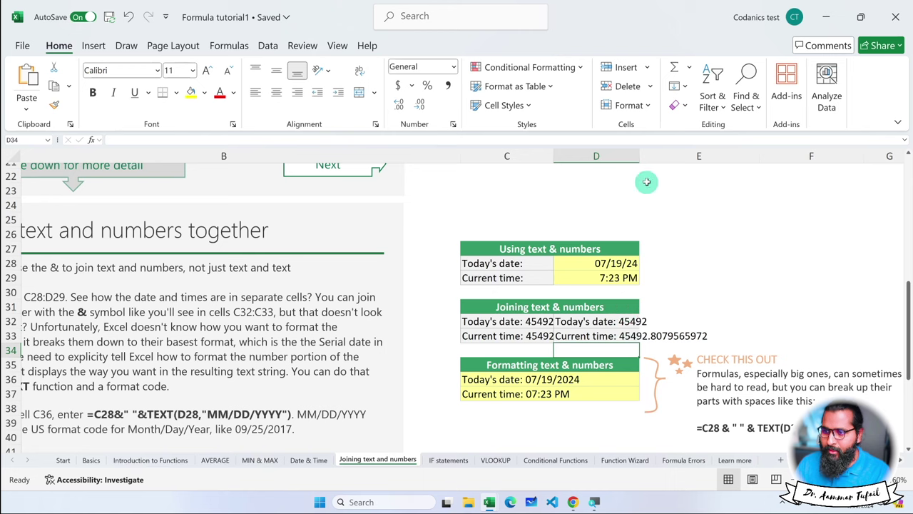
drag(640, 157, 639, 157)
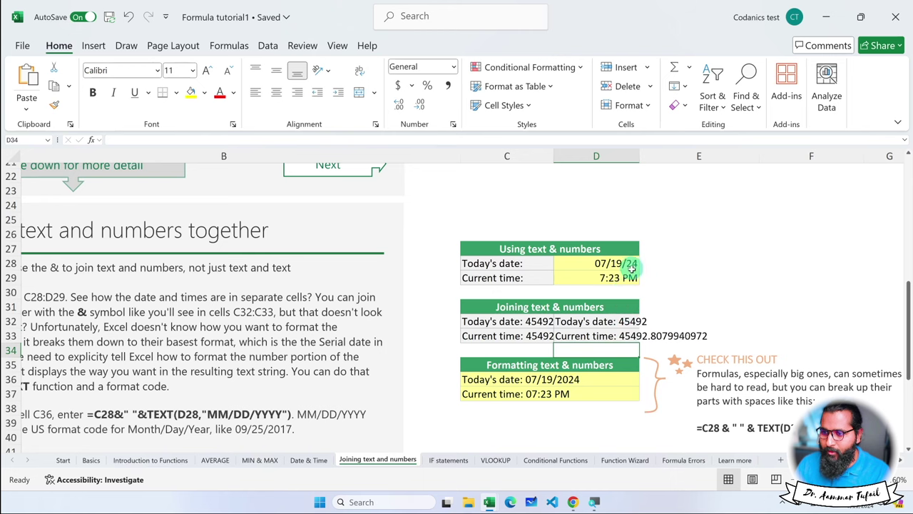
- Review D32's joined formula and select D36 for the formatted date
click(604, 321)
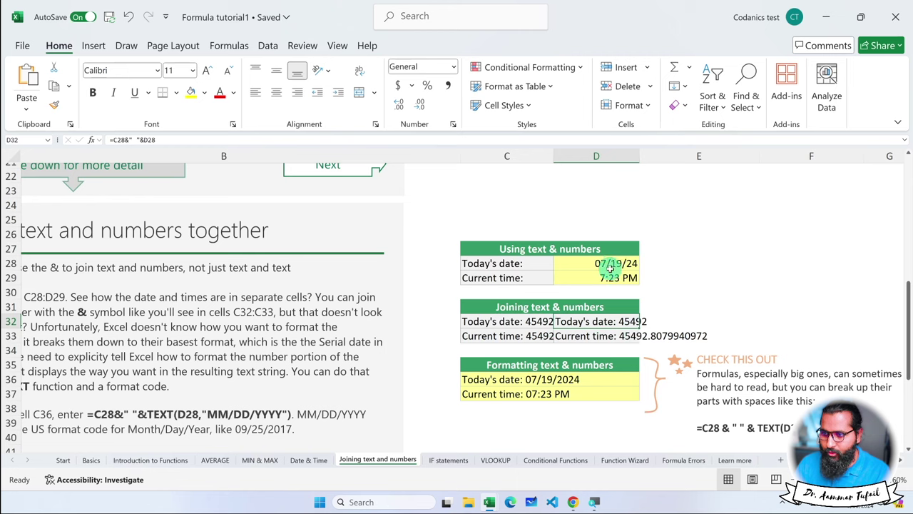
click(617, 383)
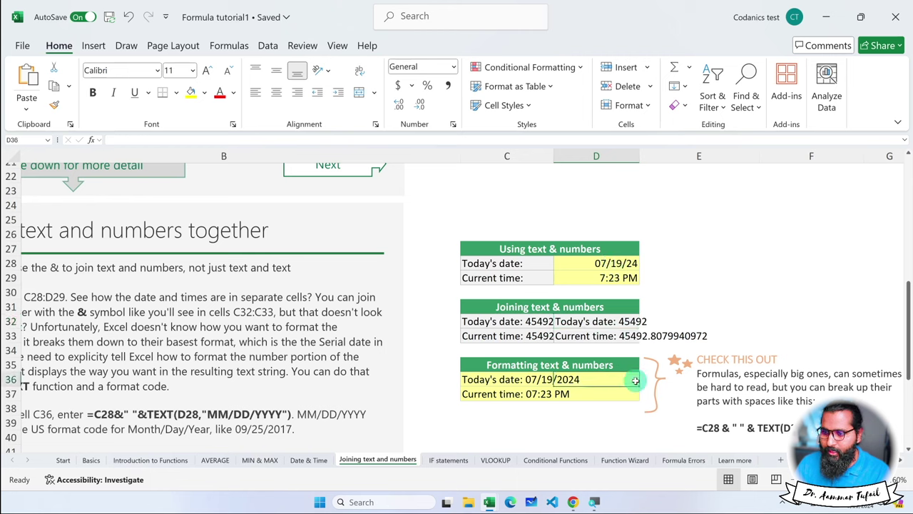
text(=)
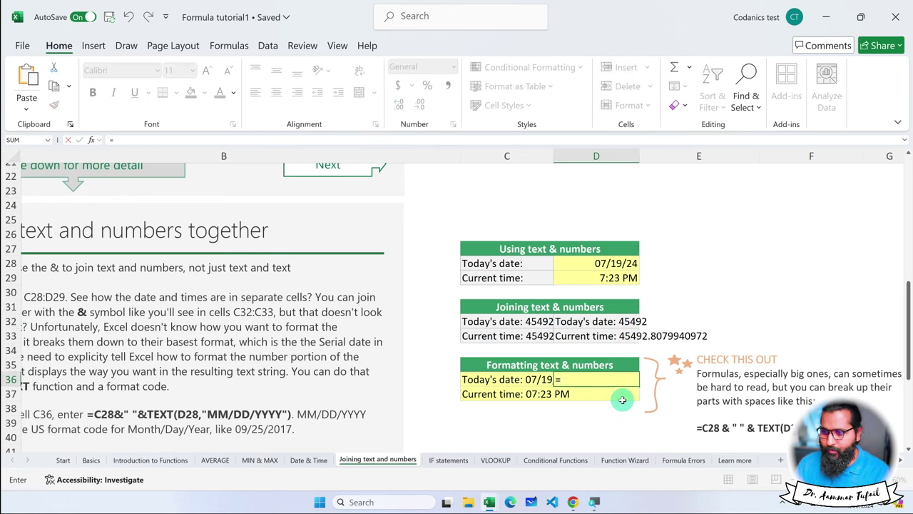
key(Escape)
click(619, 323)
click(595, 378)
- Enter =C28&" "&TEXT(D28, "" in D36, triggering a missing-parenthesis warning
text(=)
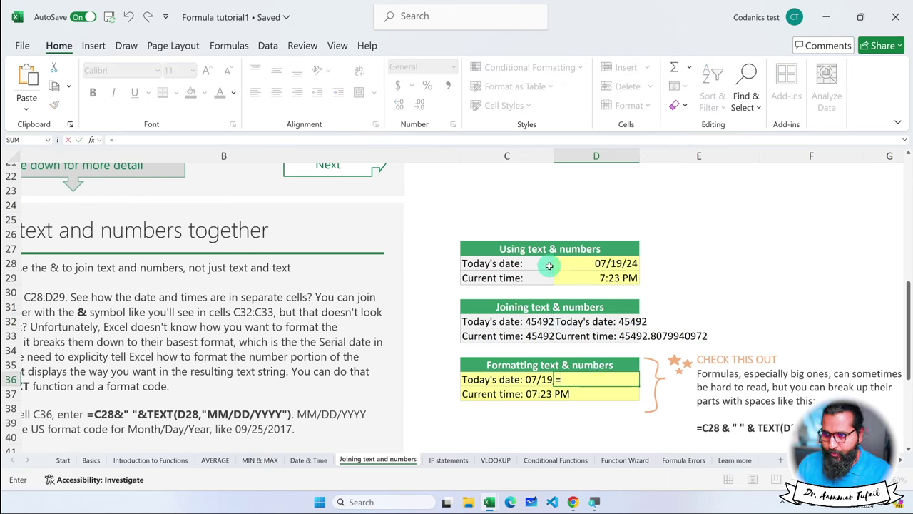
click(536, 266)
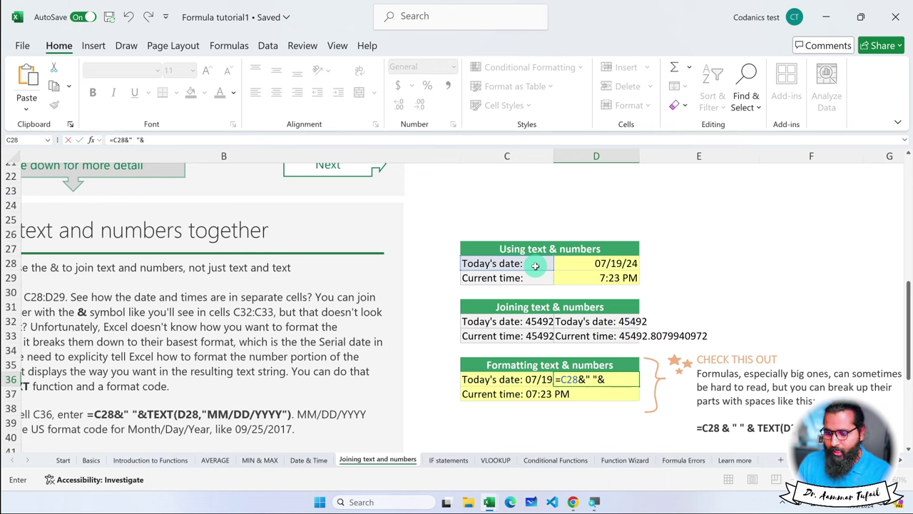
text(TEST)
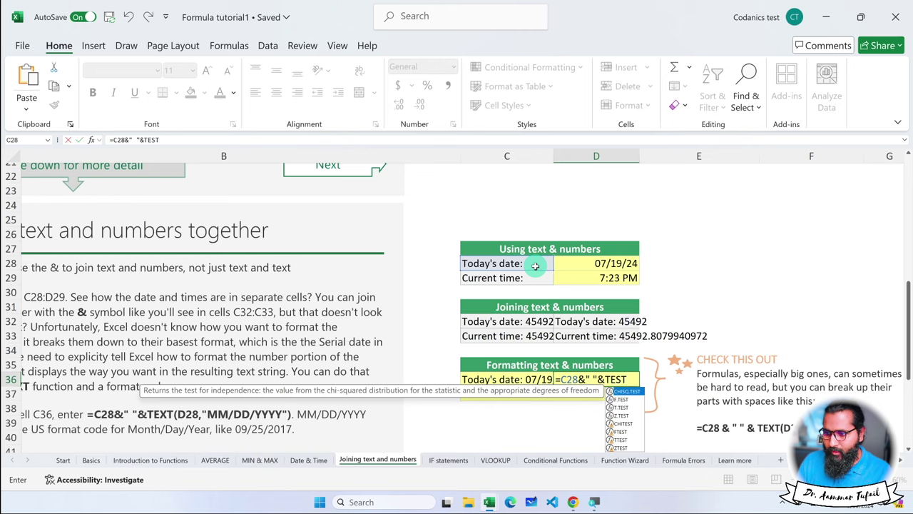
key(BackSpace)
key(BackSpace)
text(XT()
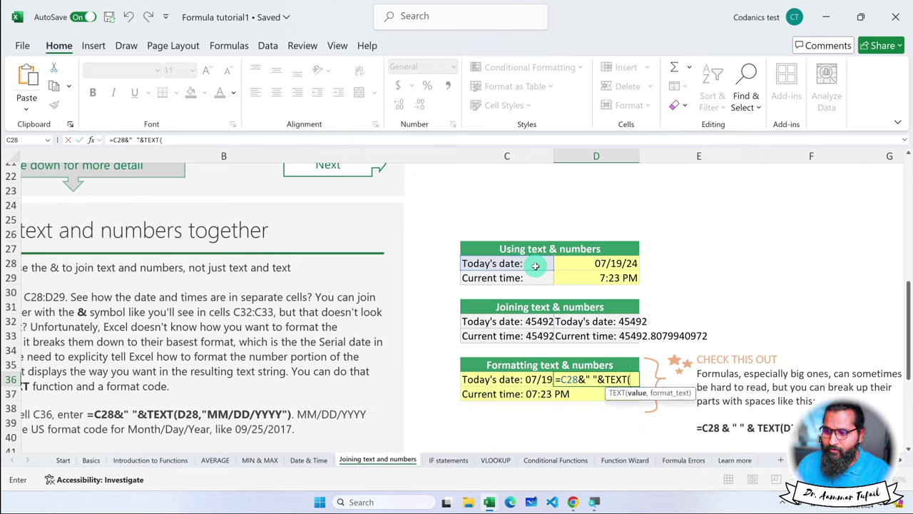
click(608, 263)
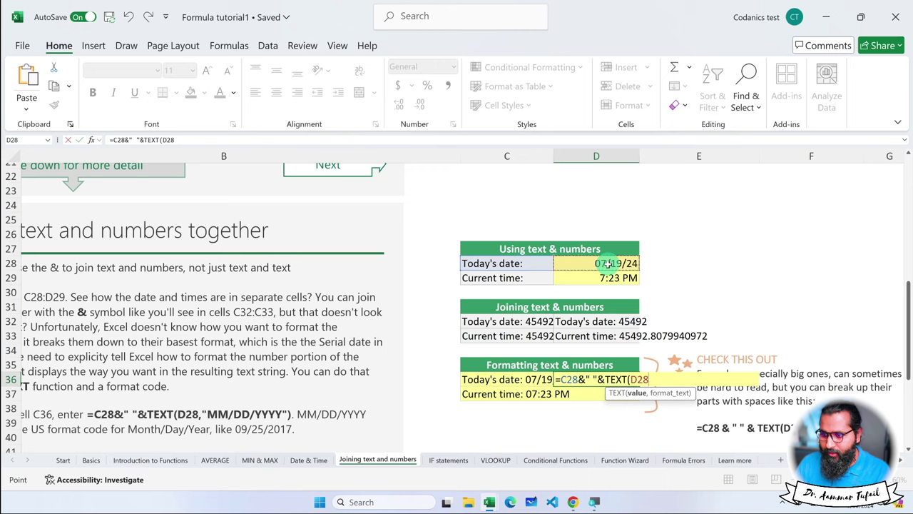
text(,)
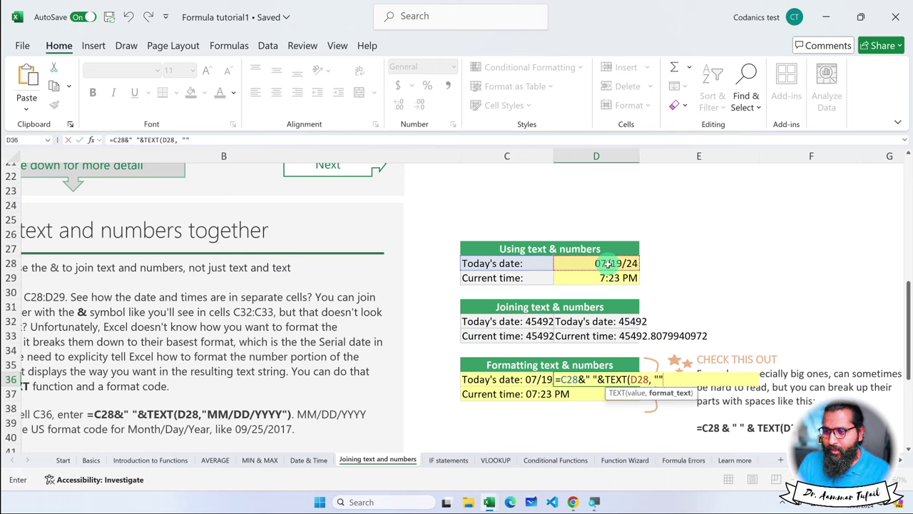
key(Return)
- Dismiss the warning, use DD/MM/YYYY as D36's format code, and accept Excel's correction
key(Escape)
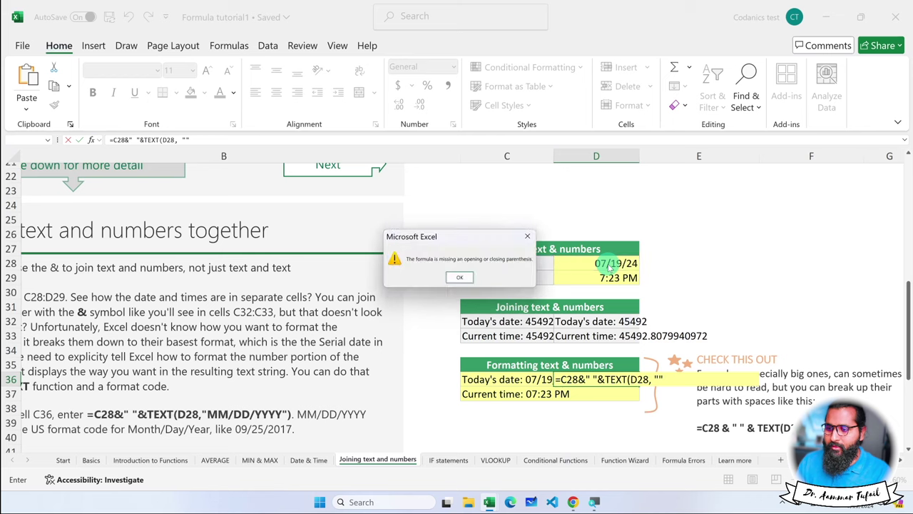
click(463, 278)
click(660, 379)
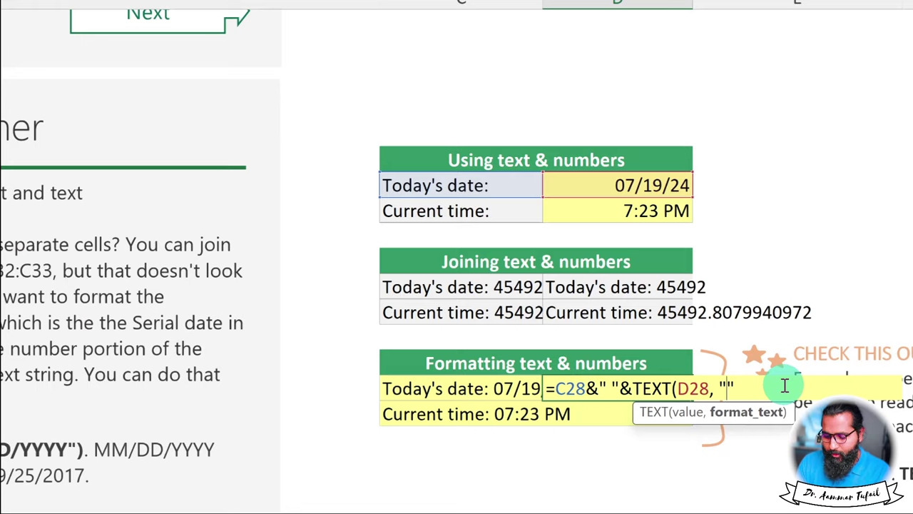
text(DD/)
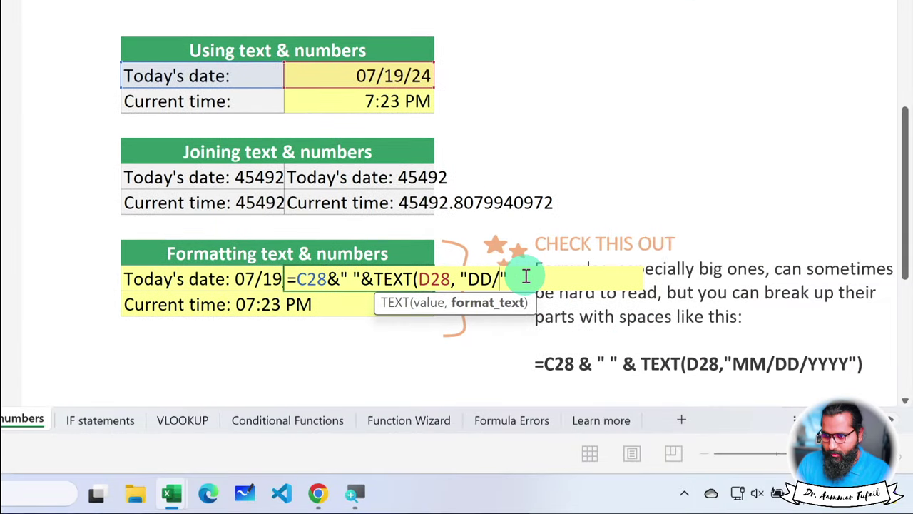
text(MM/YYYY)
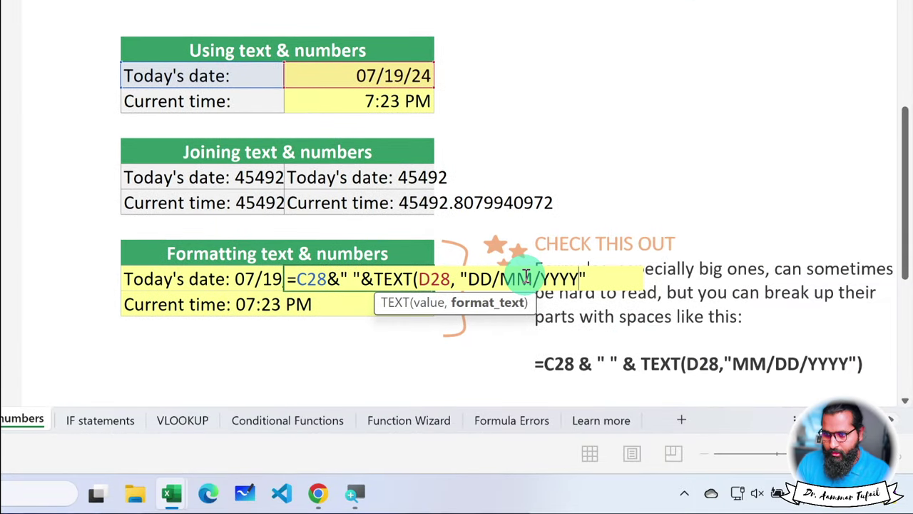
key(Return)
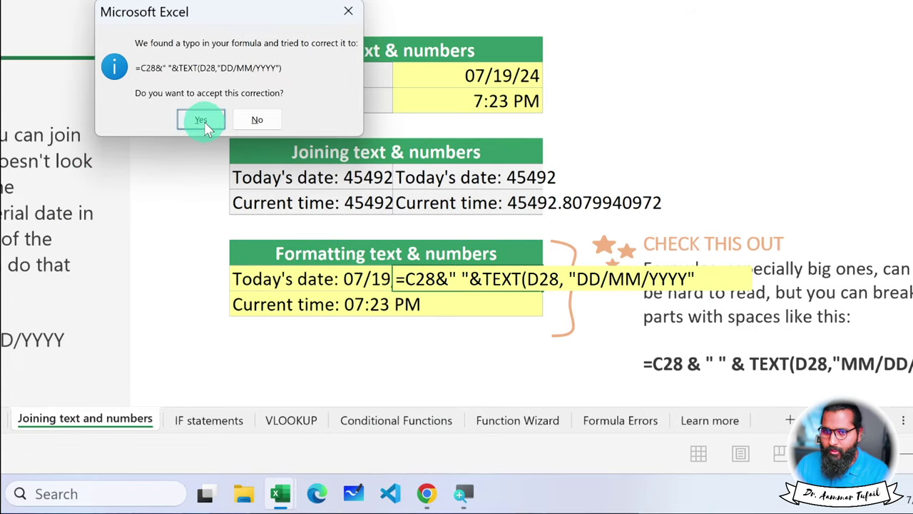
click(200, 119)
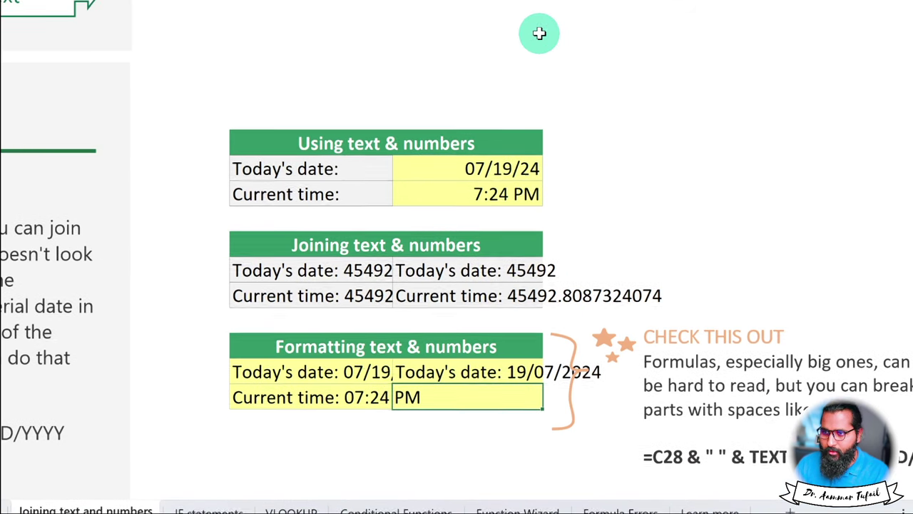
- Copy D36's formula into D37 and replace its date code with an hh:mm time format
click(422, 373)
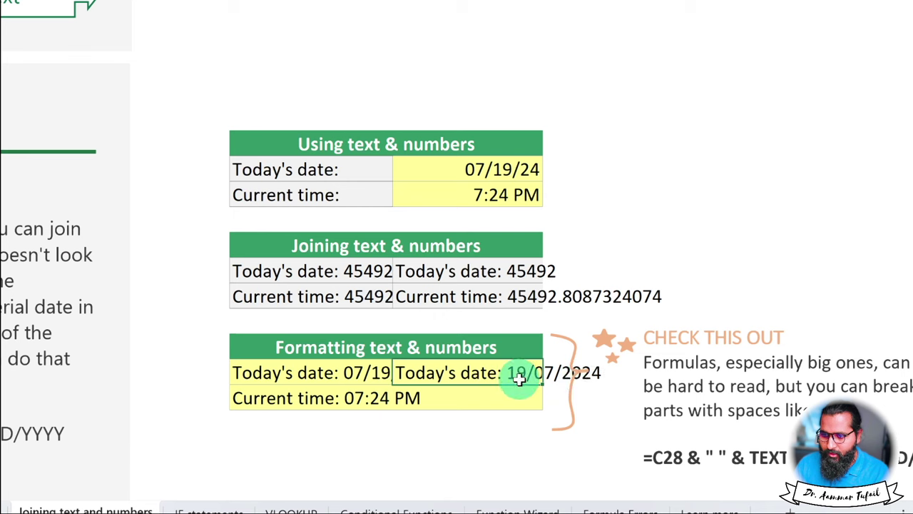
drag(541, 384, 534, 408)
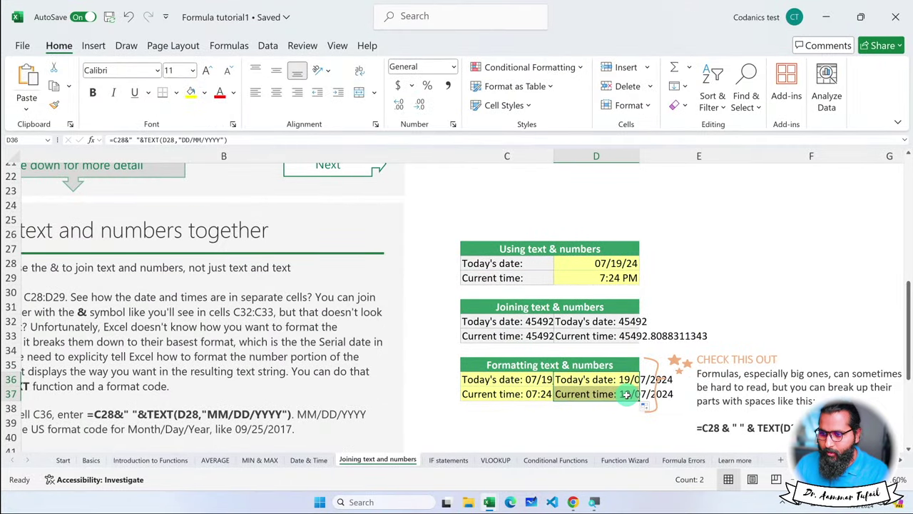
double_click(622, 395)
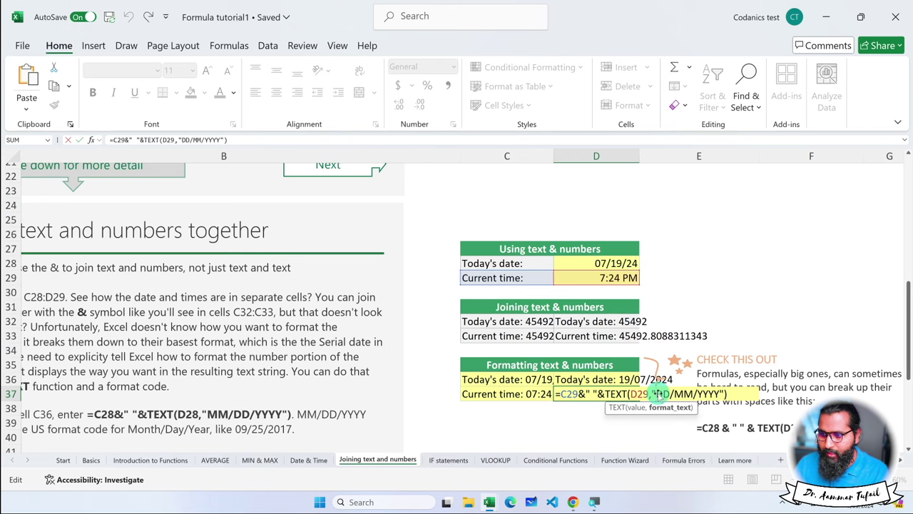
drag(655, 394, 721, 396)
key(BackSpace)
text(hh:mm)
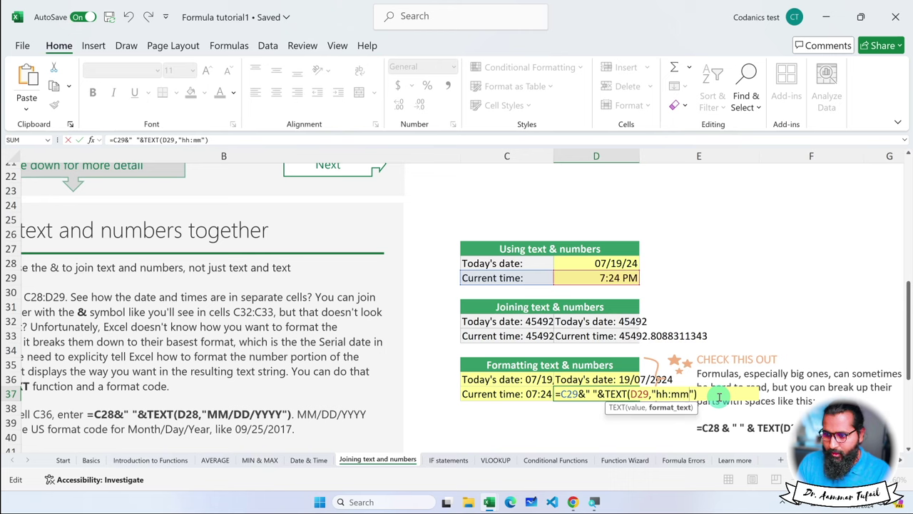
key(Return)
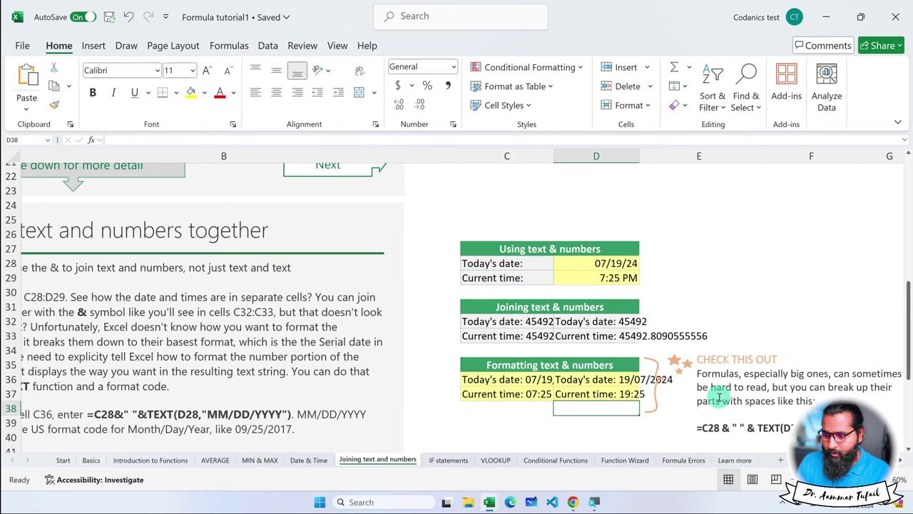
- Change D37's format to hh:mm AM/PM so it shows 07:25 PM
double_click(540, 394)
key(Escape)
double_click(688, 394)
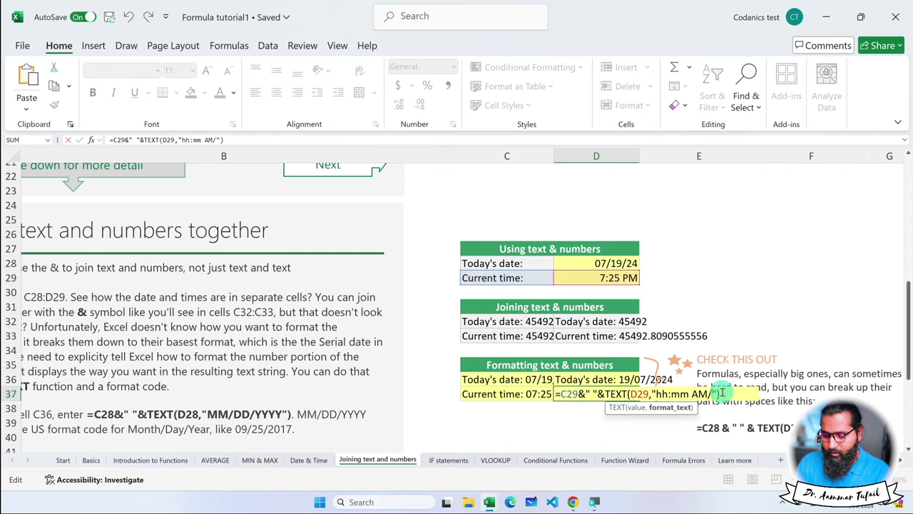
key(Return)
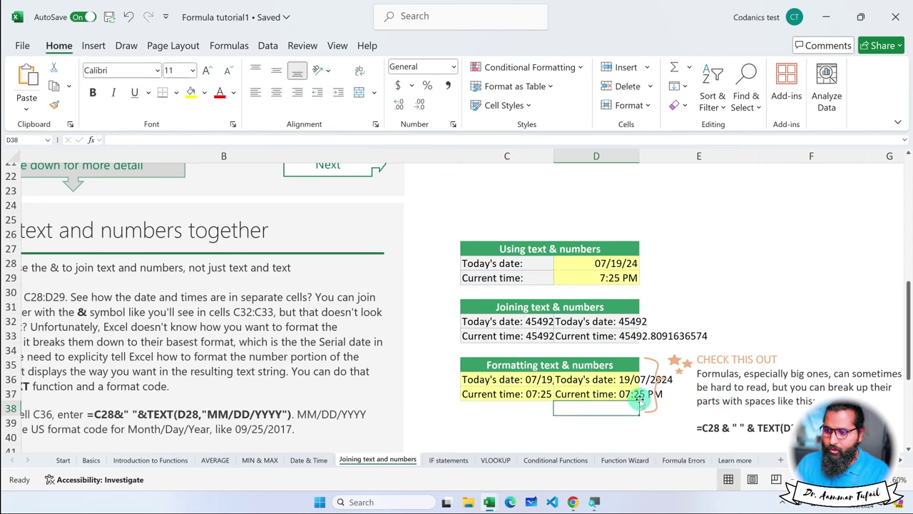
click(616, 389)
- Widen column D to fit the joined text and narrow column B
click(615, 393)
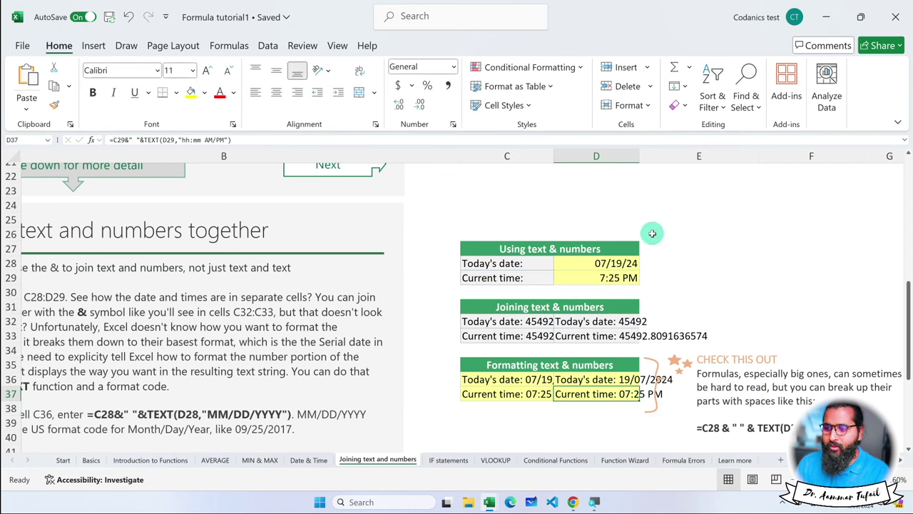
double_click(640, 157)
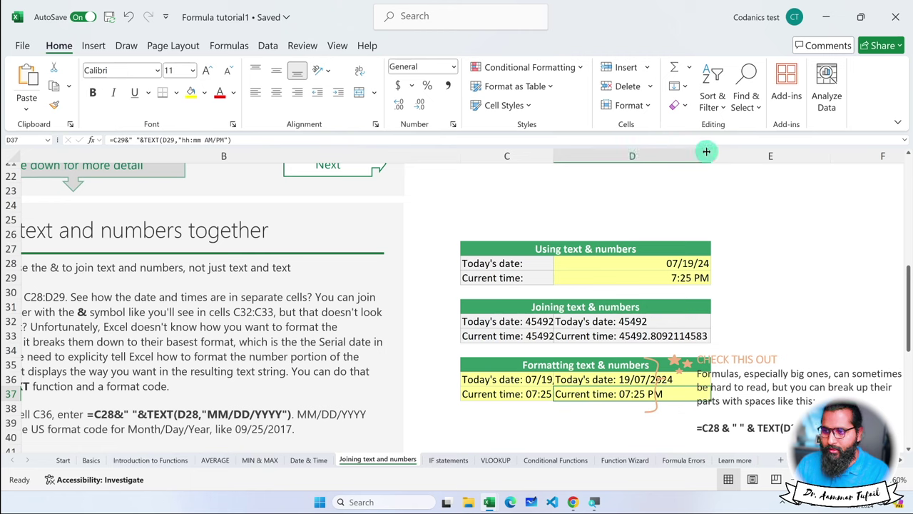
drag(710, 155, 636, 155)
drag(460, 155, 433, 155)
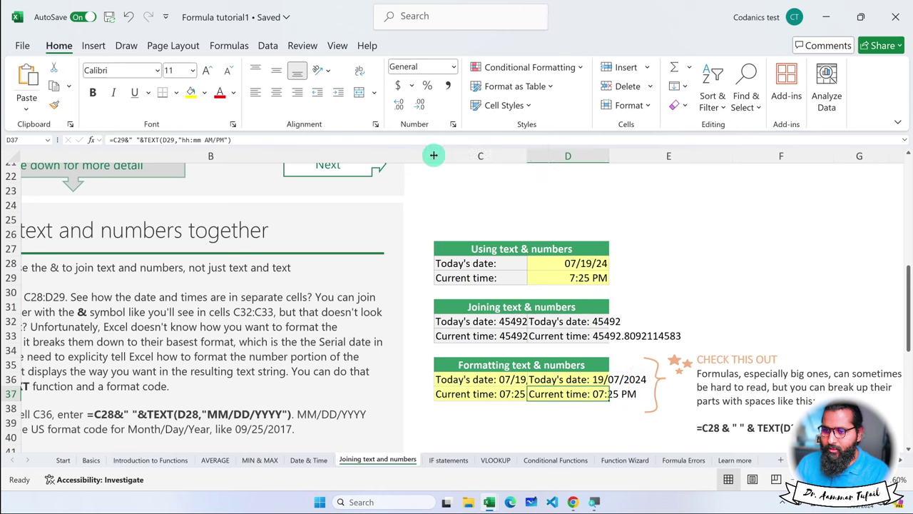
drag(611, 158, 641, 158)
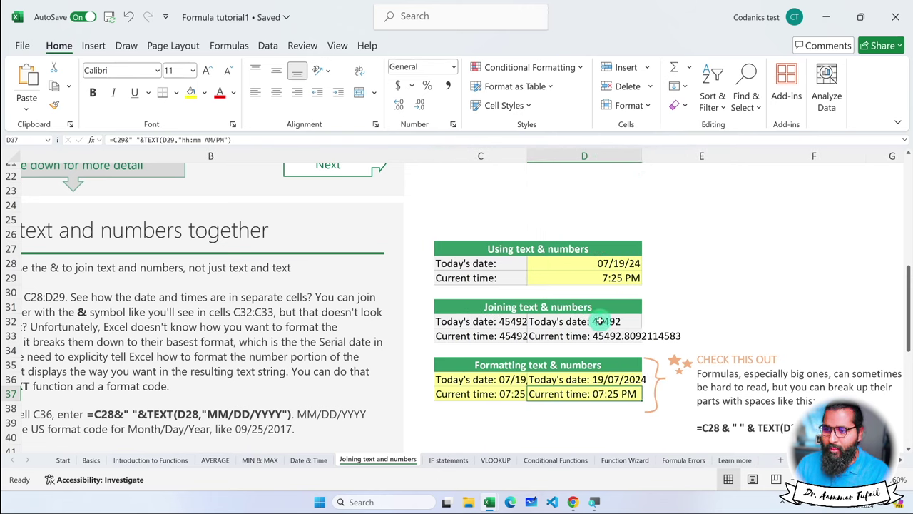
- Review D32's plain joined formula and D36's TEXT-formatted formula without changes
double_click(611, 322)
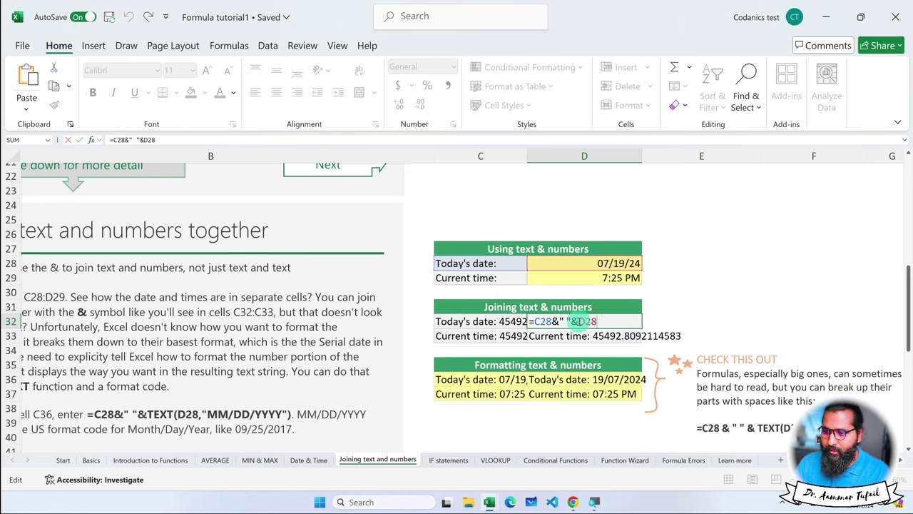
key(Return)
click(605, 381)
double_click(605, 381)
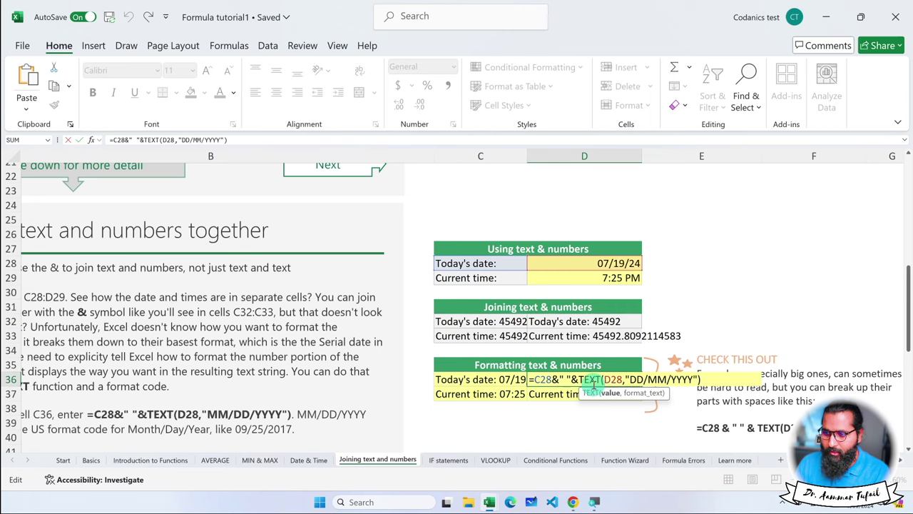
key(Return)
click(592, 382)
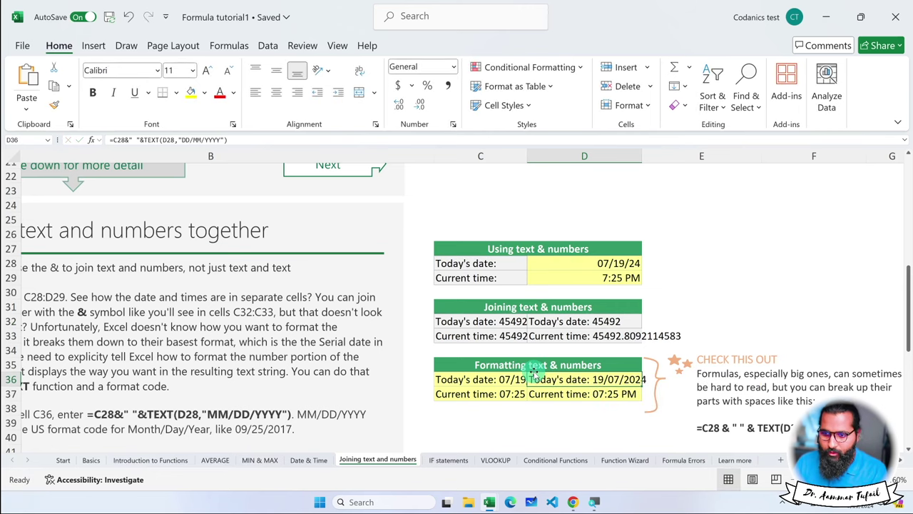